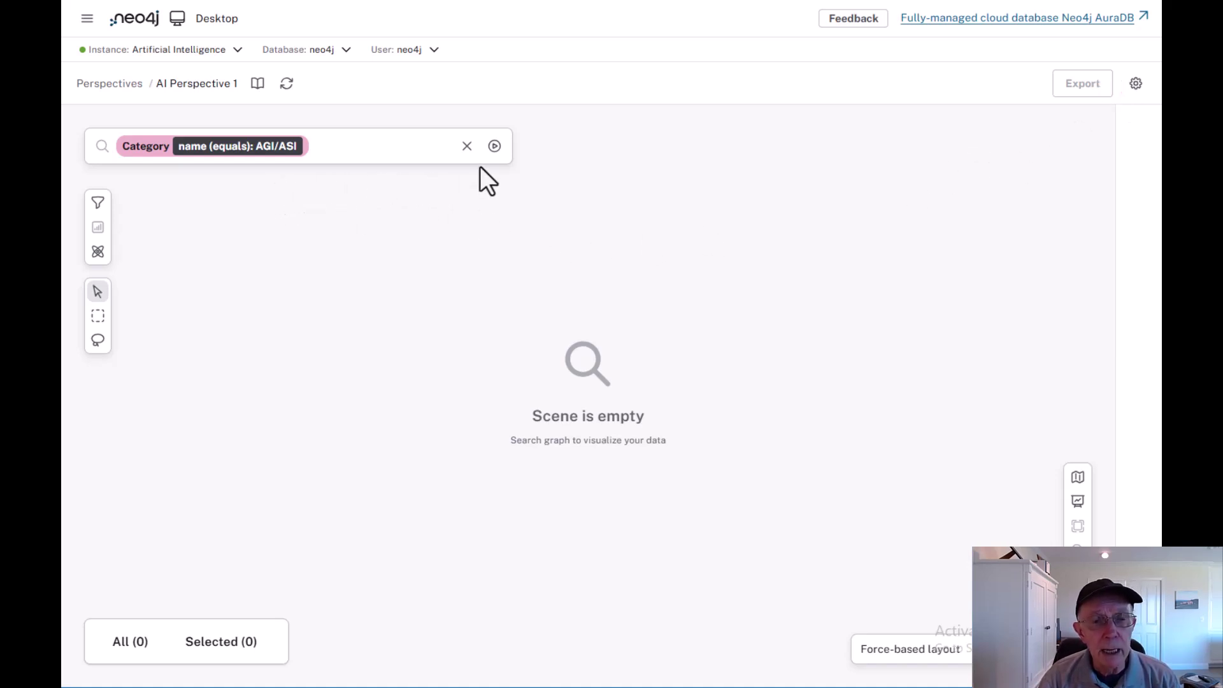
Step: Run the search for the Category node named AGI/ASI to load it into the empty scene
left_click(495, 146)
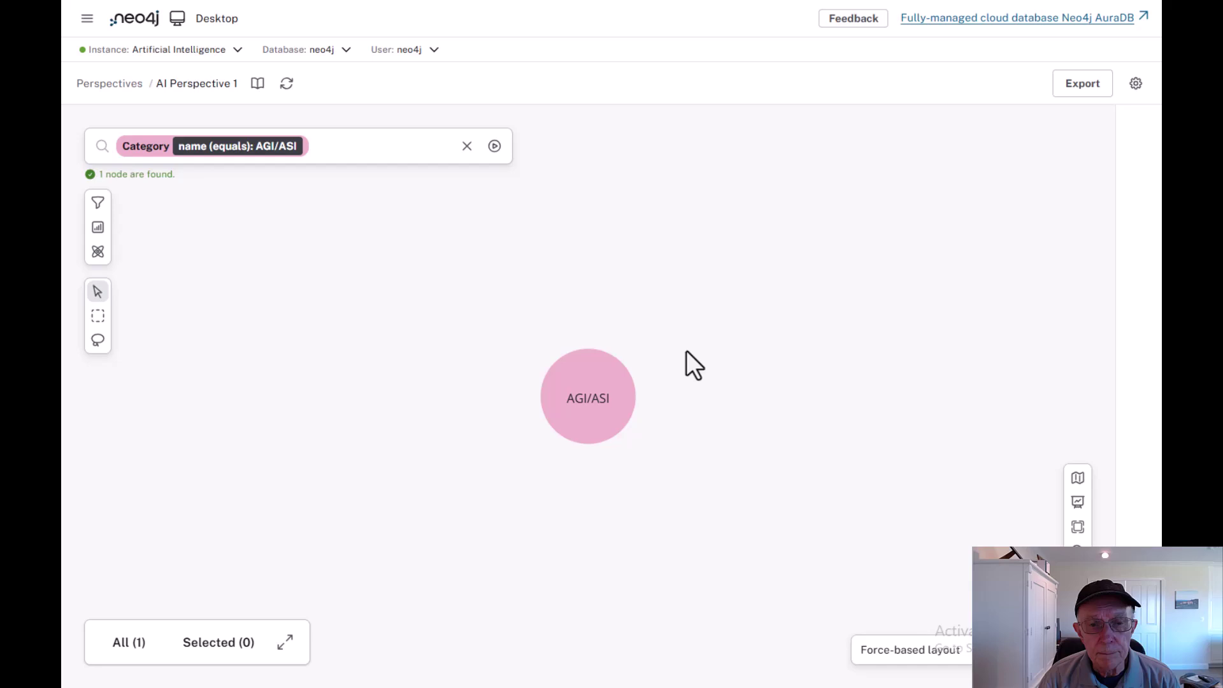
scroll(685, 356, "up", 5)
left_click_drag(681, 356, 726, 298)
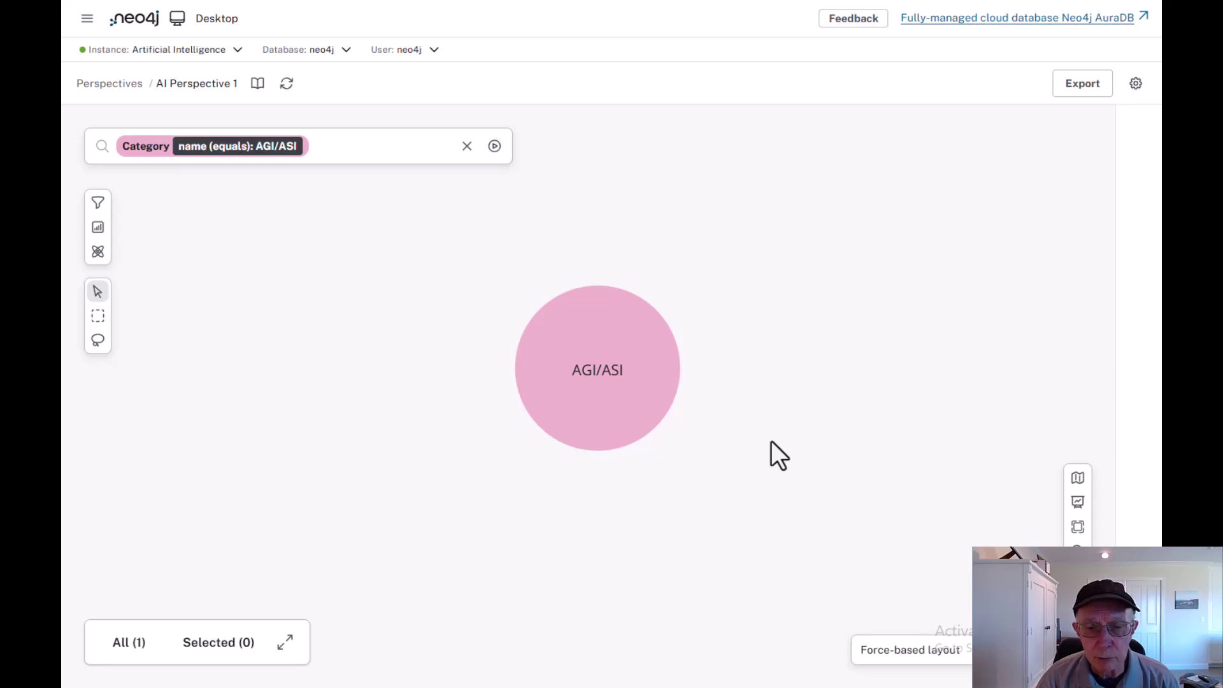
Step: Inspect the AGI/ASI category node and read through its description property, leaving the node details closed
left_click(609, 367)
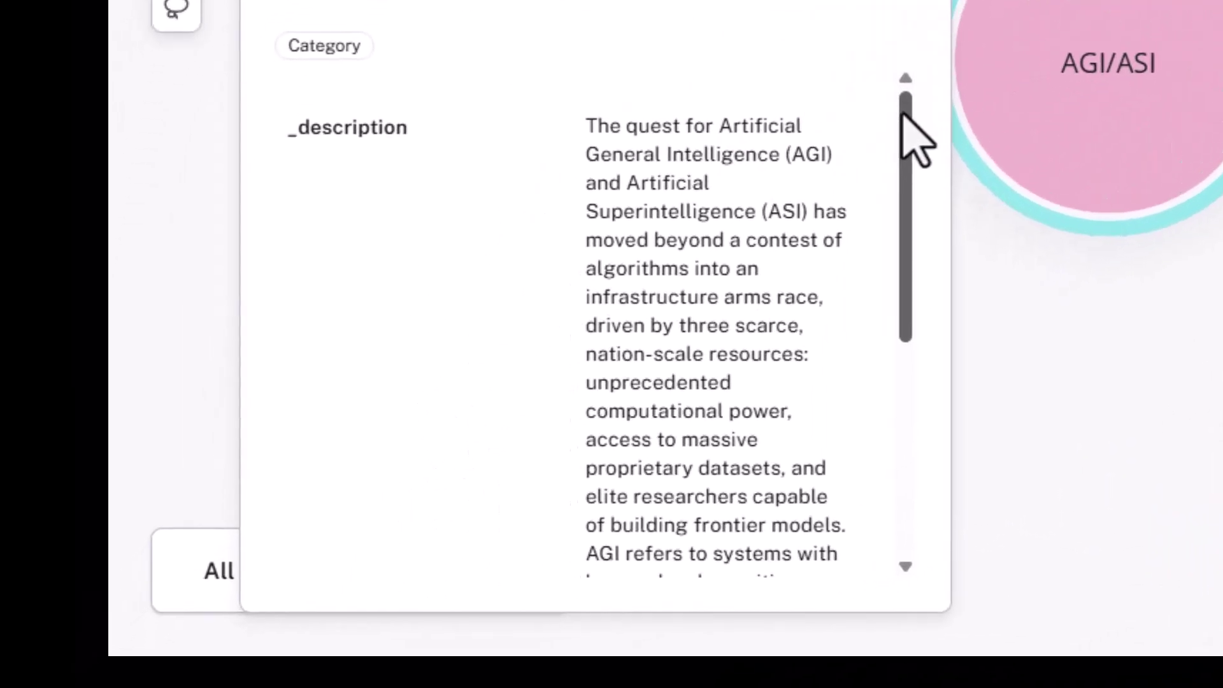
left_click_drag(488, 394, 487, 402)
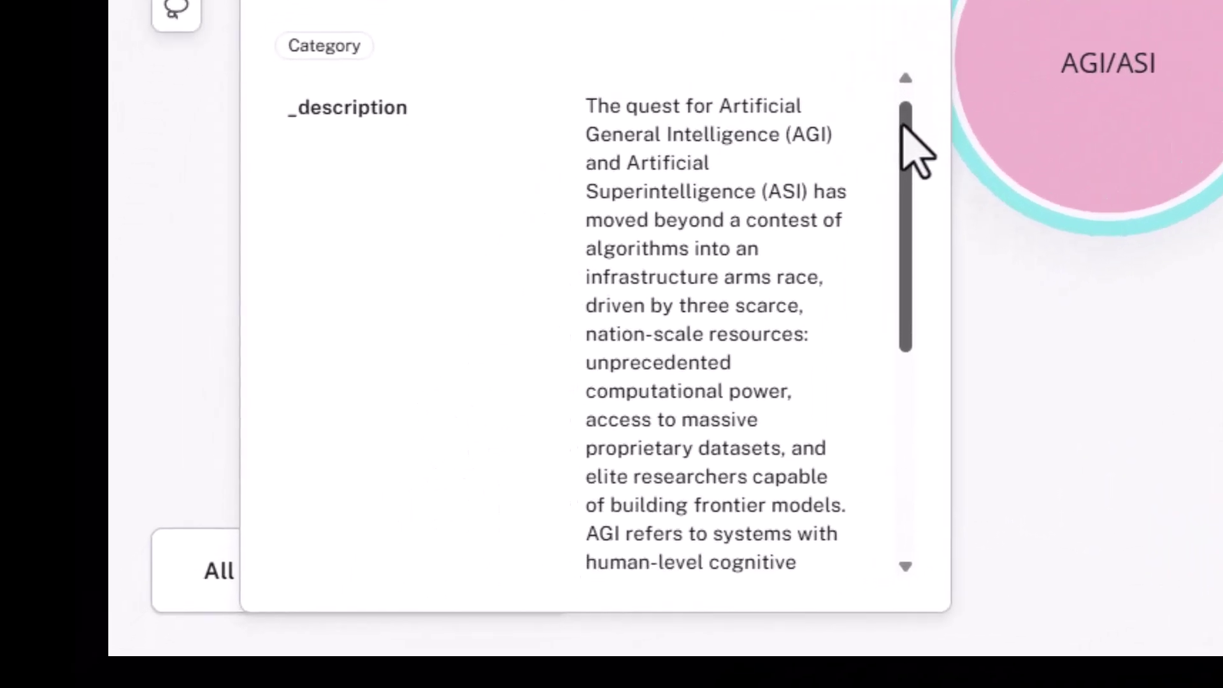
scroll(904, 126, "down", 1)
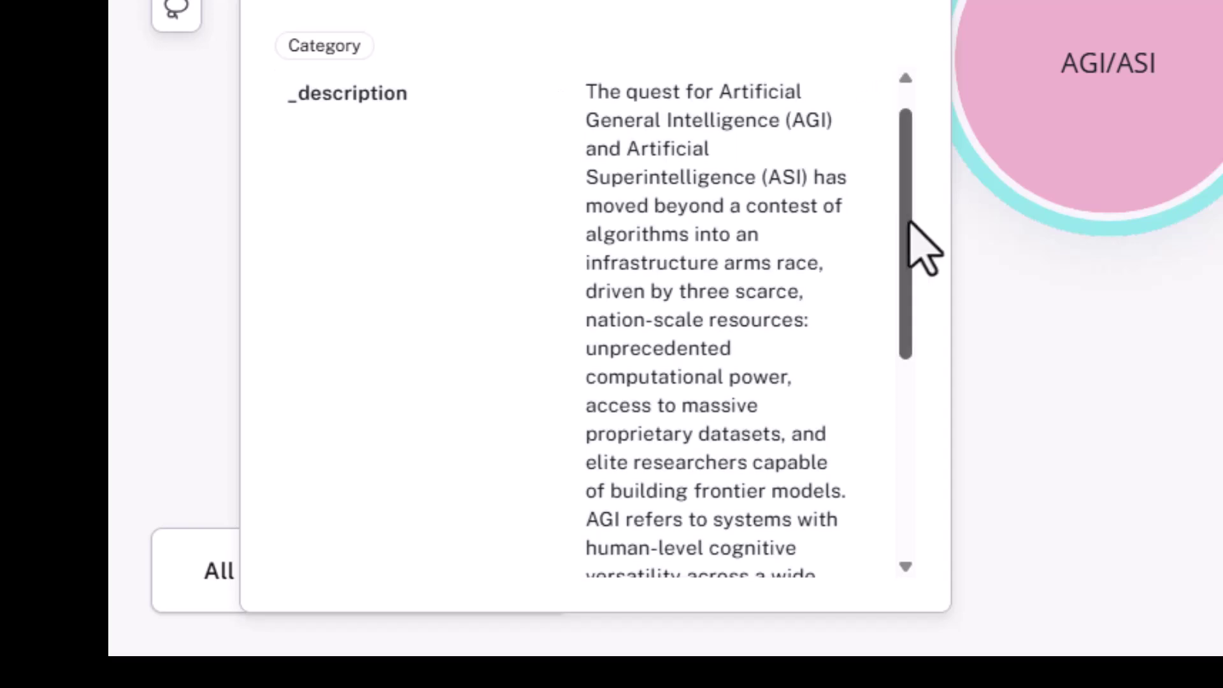
left_click_drag(904, 229, 896, 293)
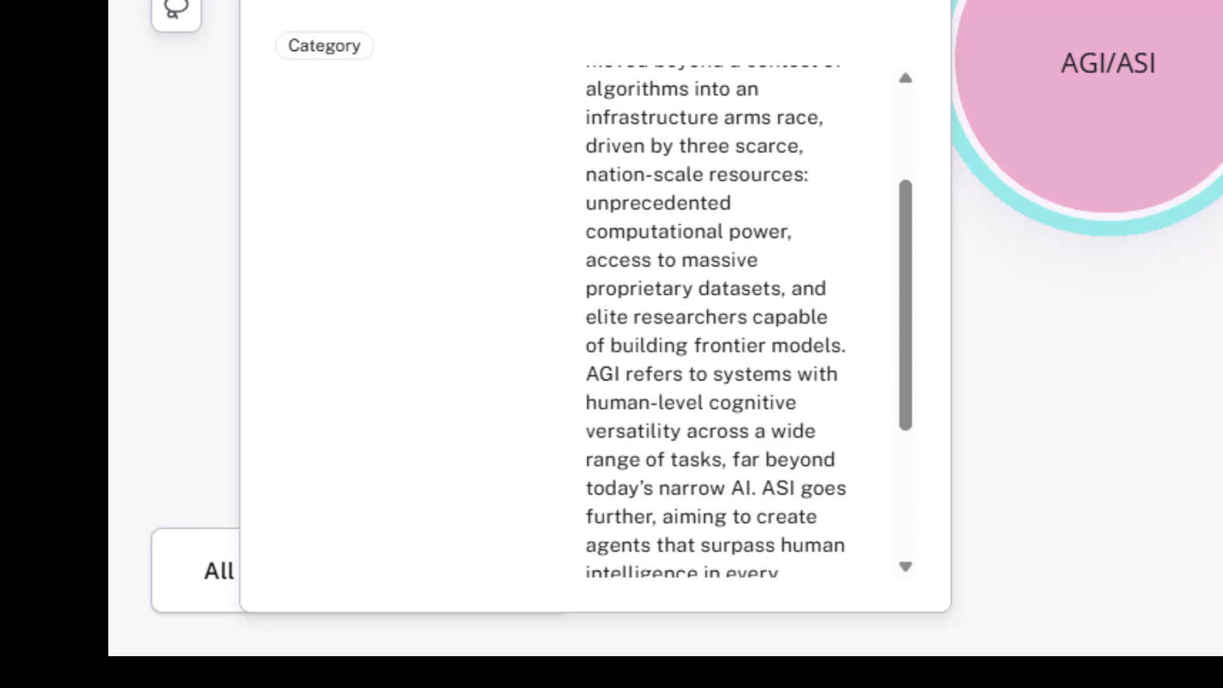
scroll(911, 360, "down", 2)
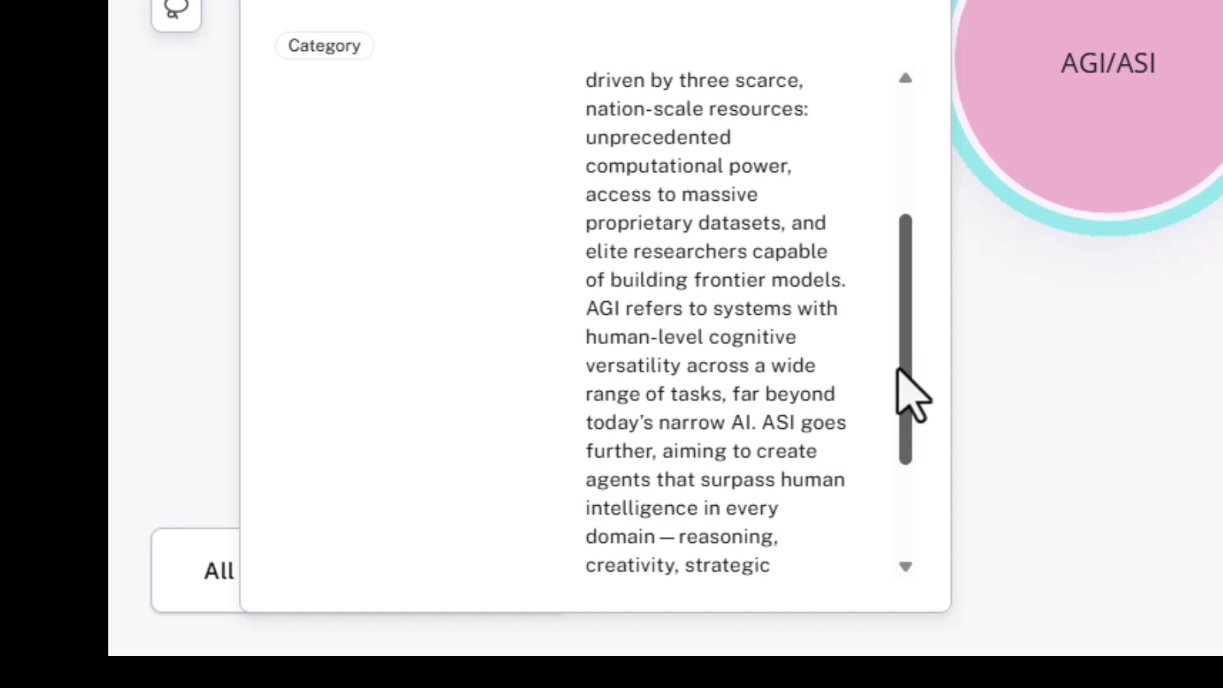
left_click_drag(899, 370, 898, 405)
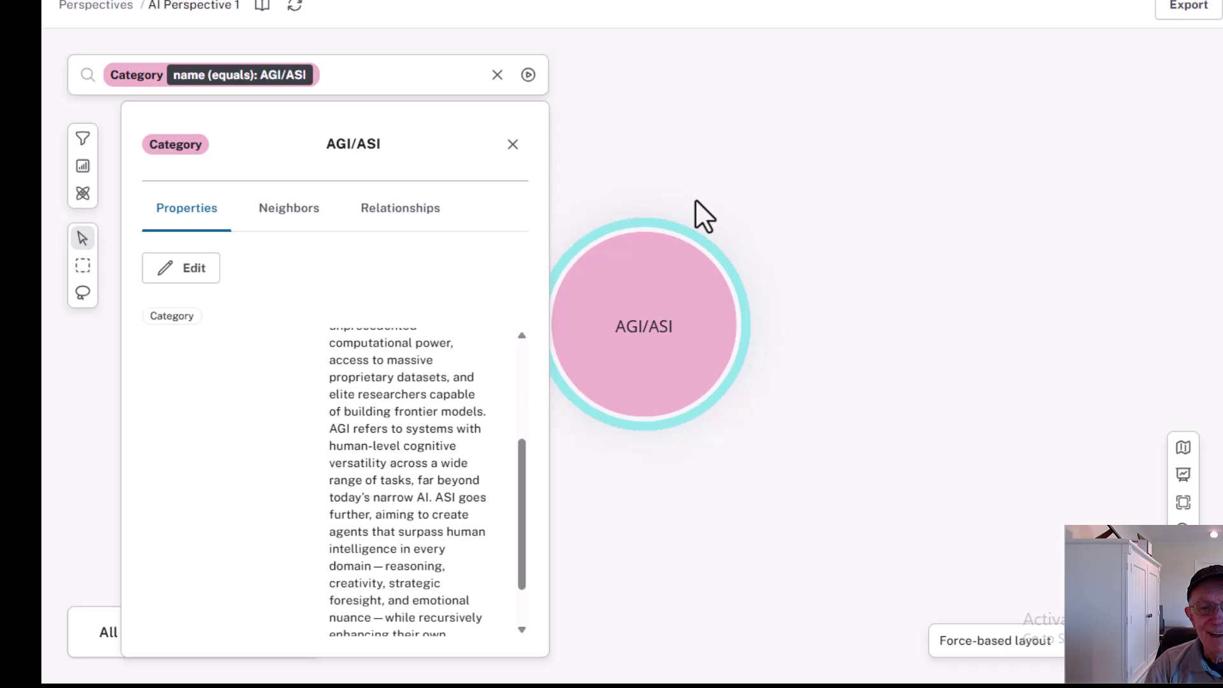
left_click(450, 209)
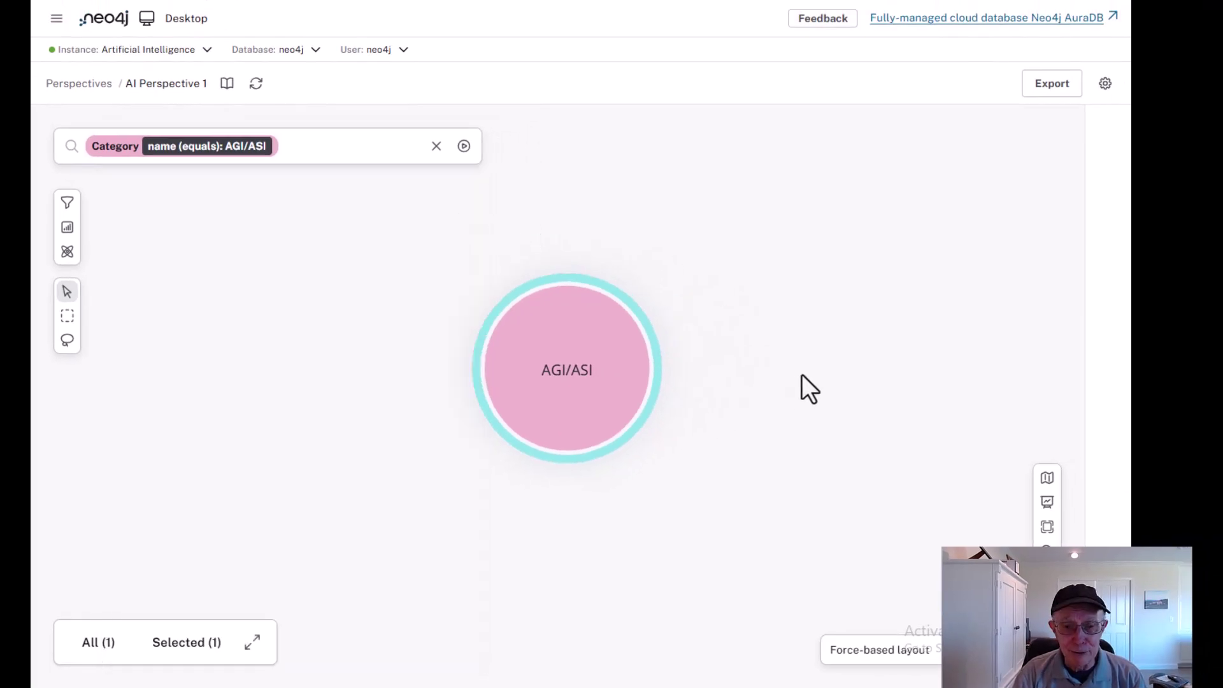
Step: Expand the AGI/ASI node along its incoming BELONGS_TO relationships
mouse_move(597, 390)
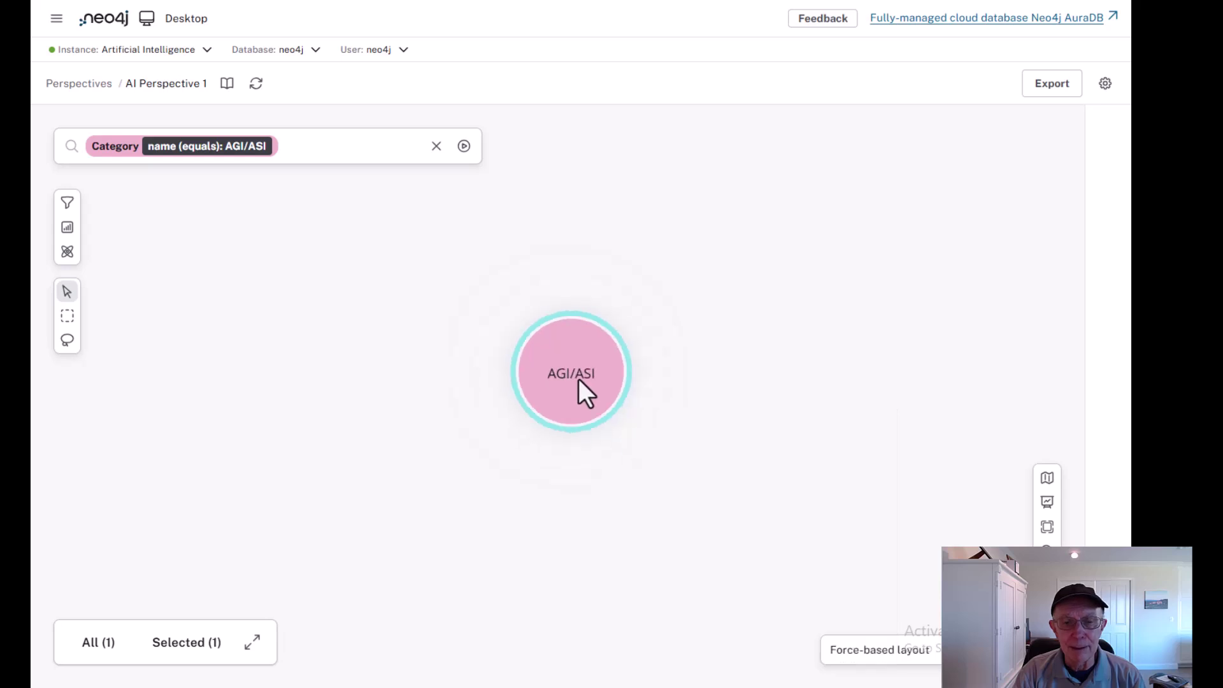
right_click(575, 391)
mouse_move(547, 450)
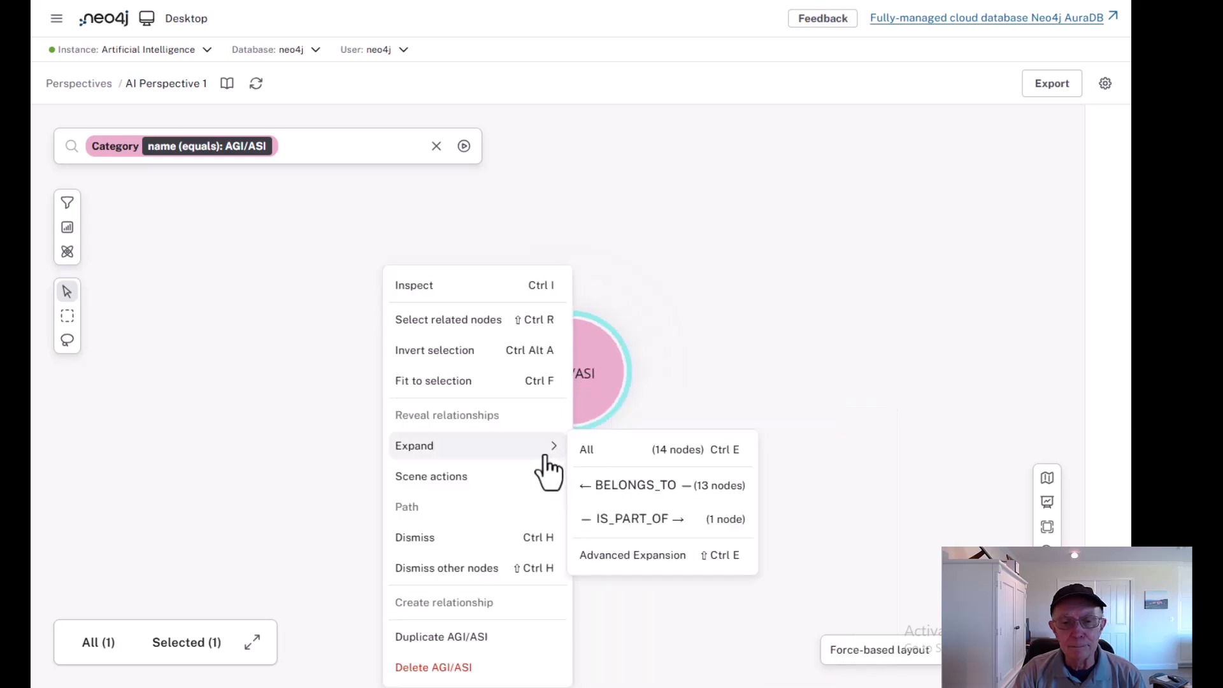
left_click(658, 482)
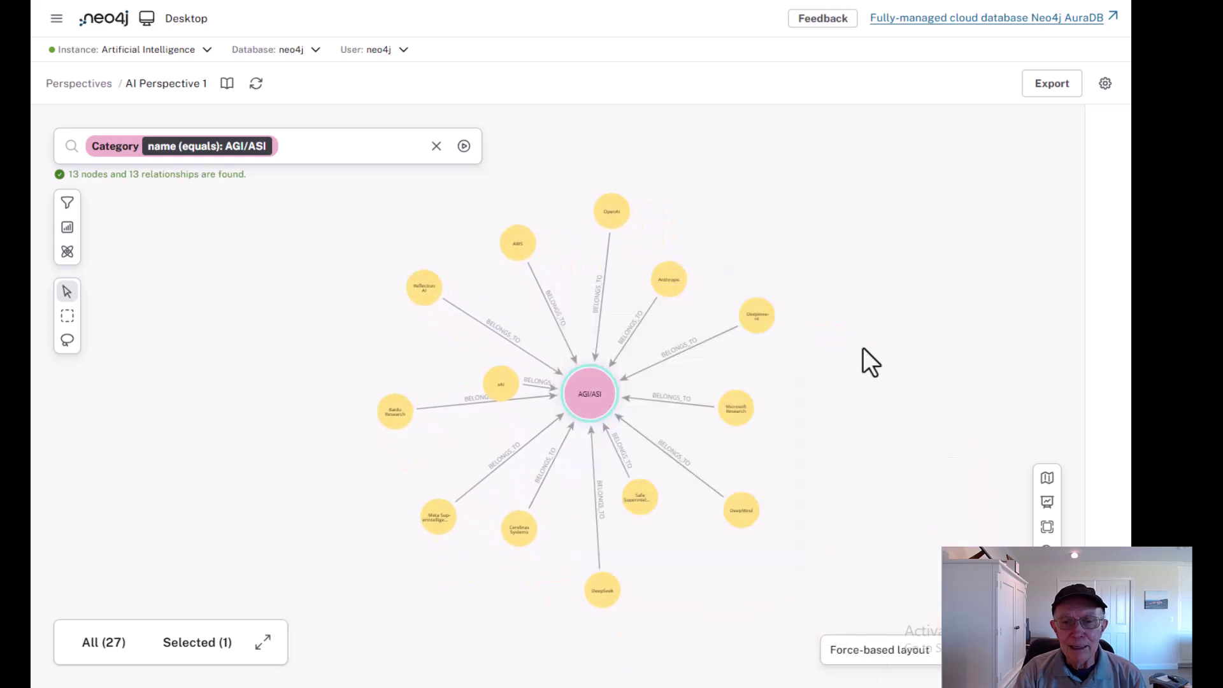
Step: Spread the DeepSeek, Meta Superintelligence, Baidu Research and xAI nodes around AGI/ASI, moving xAI outward clear of Baidu Research's relationship line
scroll(863, 351, "up", 3)
left_click_drag(726, 229, 786, 276)
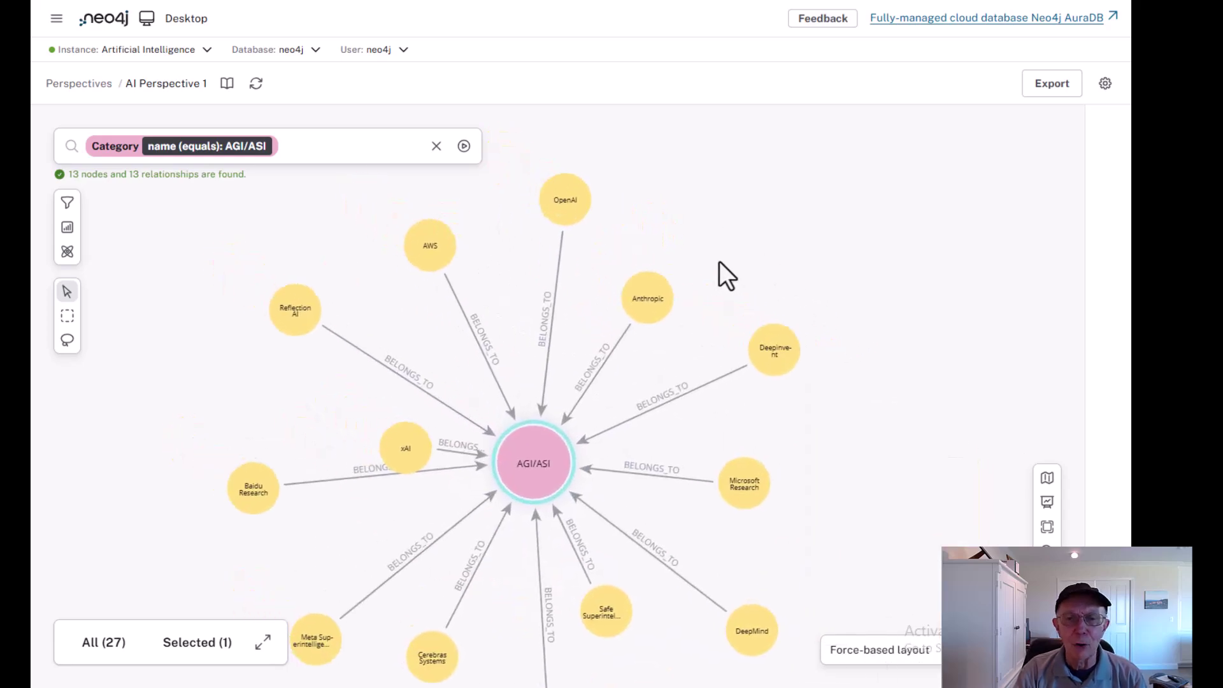
scroll(860, 404, "up", 2)
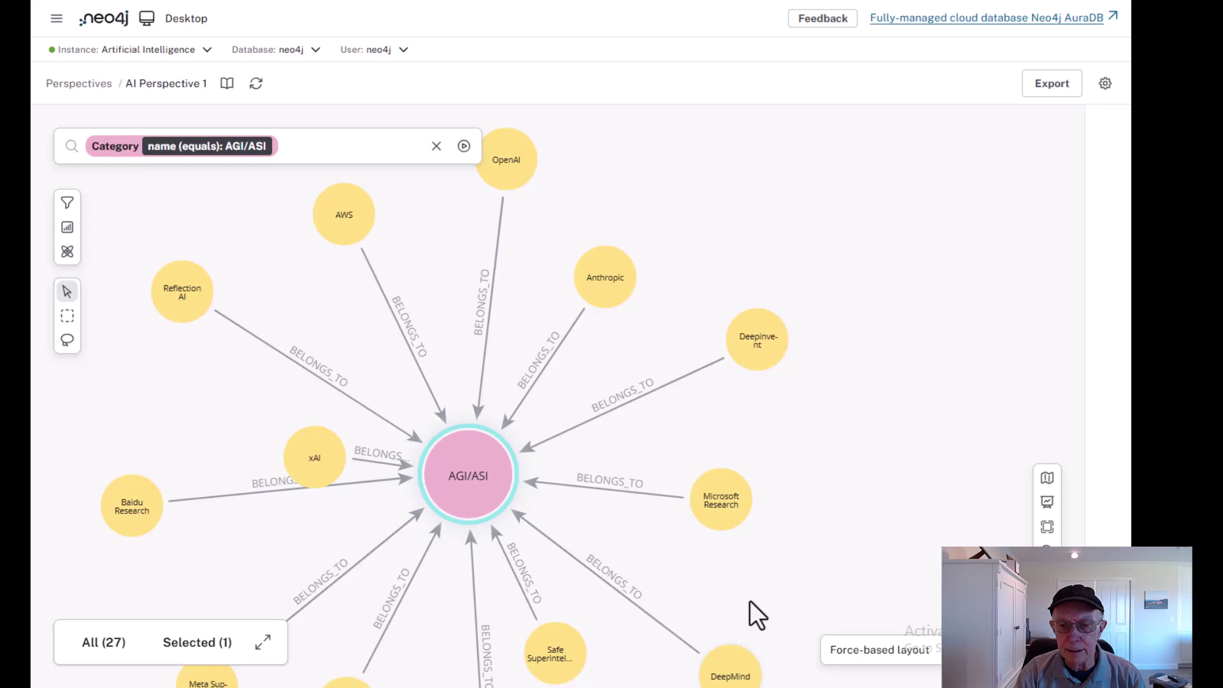
left_click_drag(750, 600, 776, 437)
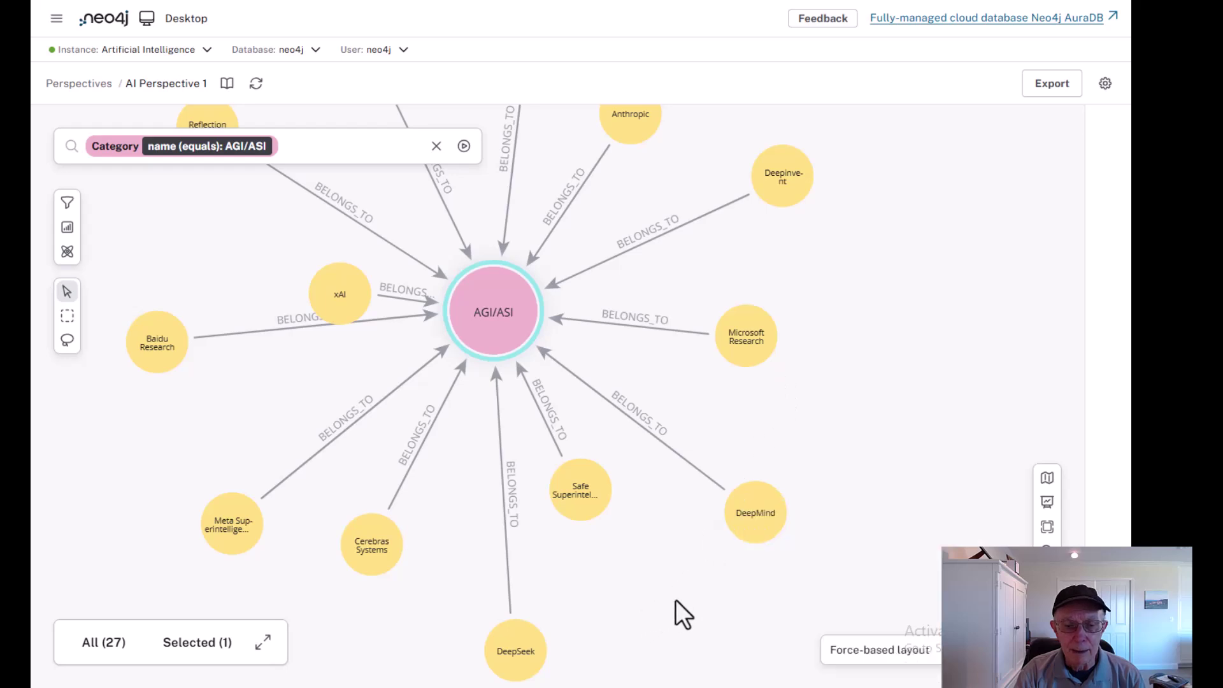
left_click_drag(540, 631, 494, 568)
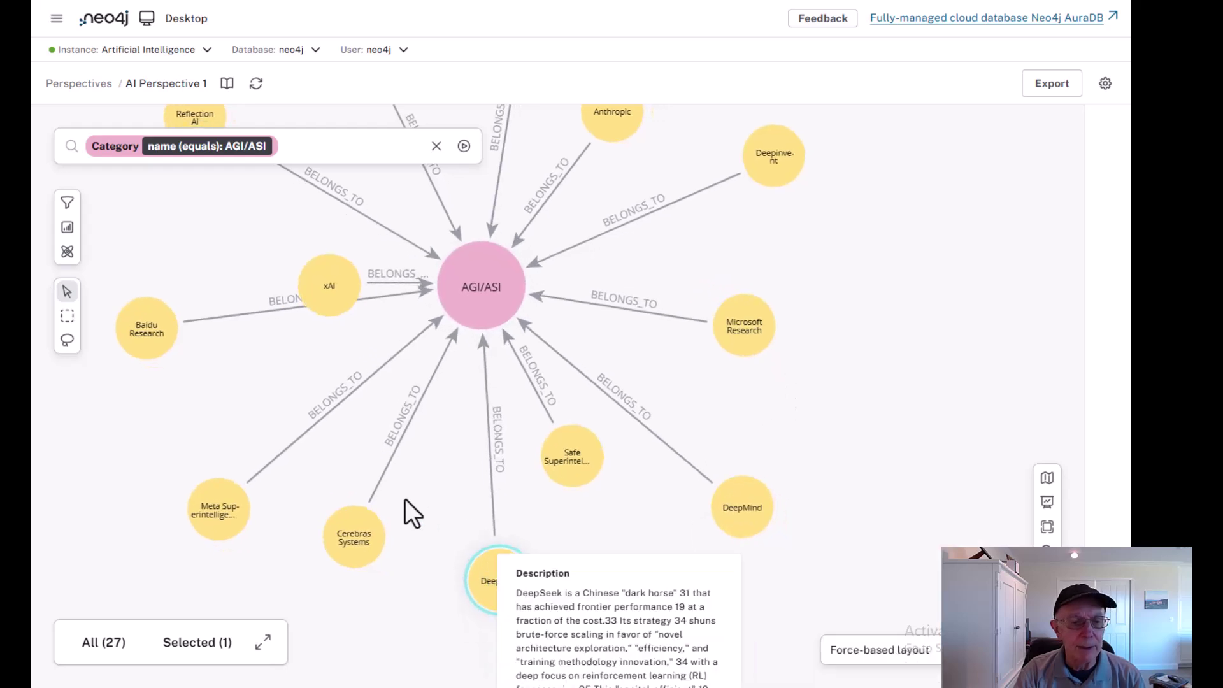
mouse_move(218, 511)
left_click_drag(218, 512, 211, 483)
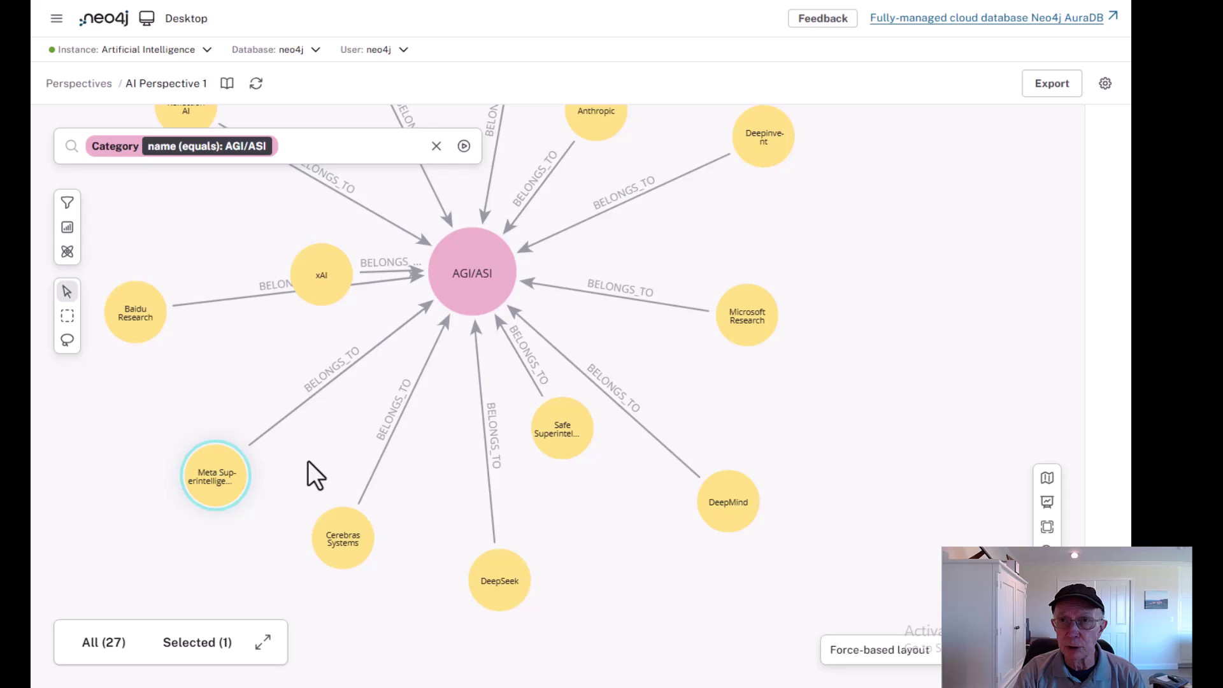
left_click(182, 410)
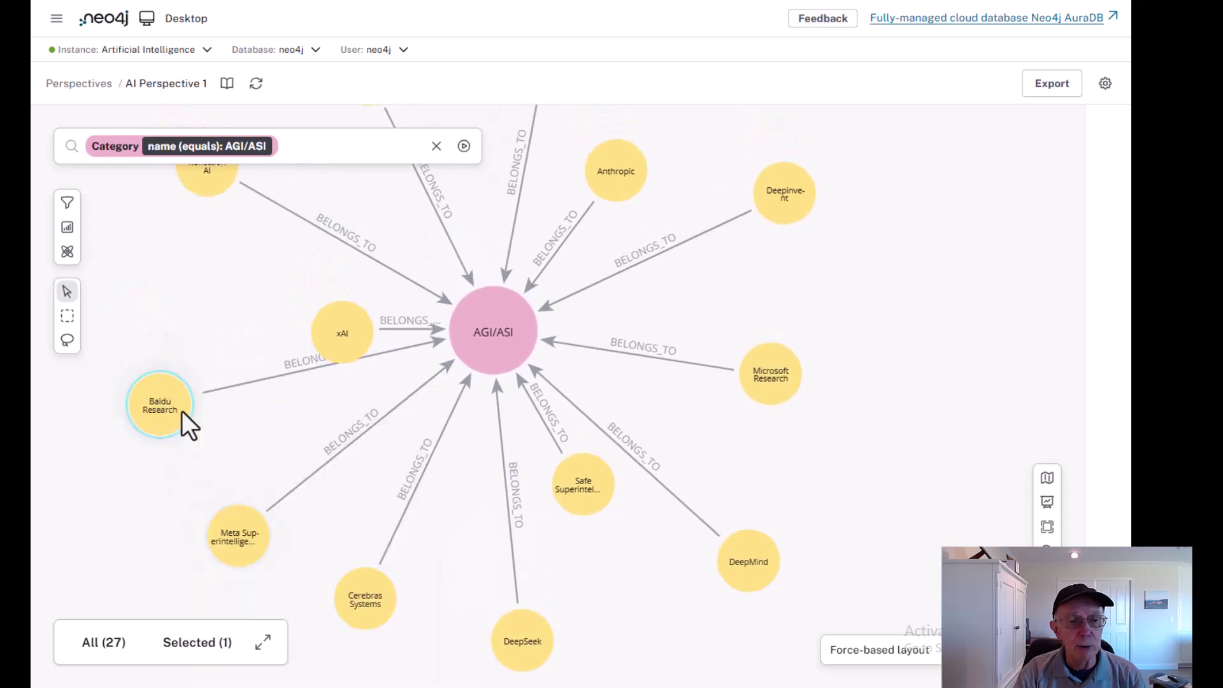
left_click_drag(275, 305, 204, 294)
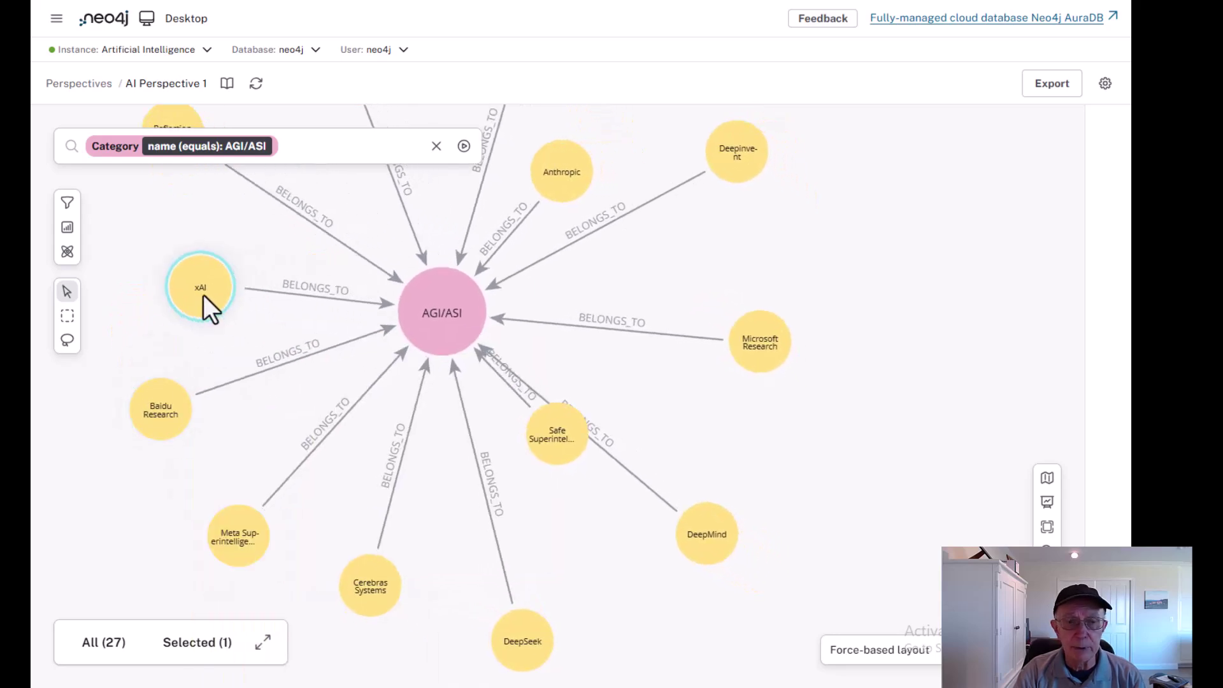
Step: Select the Reflection AI, OpenAI and AGI/ASI nodes together and dismiss all other nodes from the scene
mouse_move(205, 292)
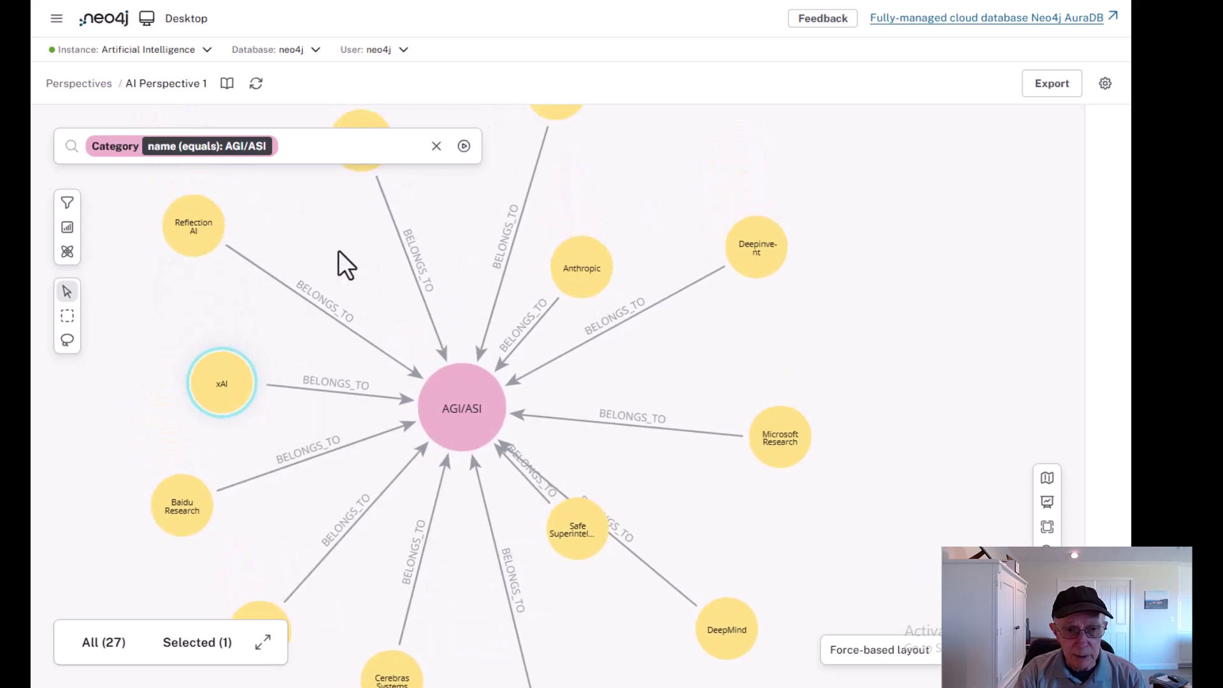
left_click_drag(339, 249, 347, 325)
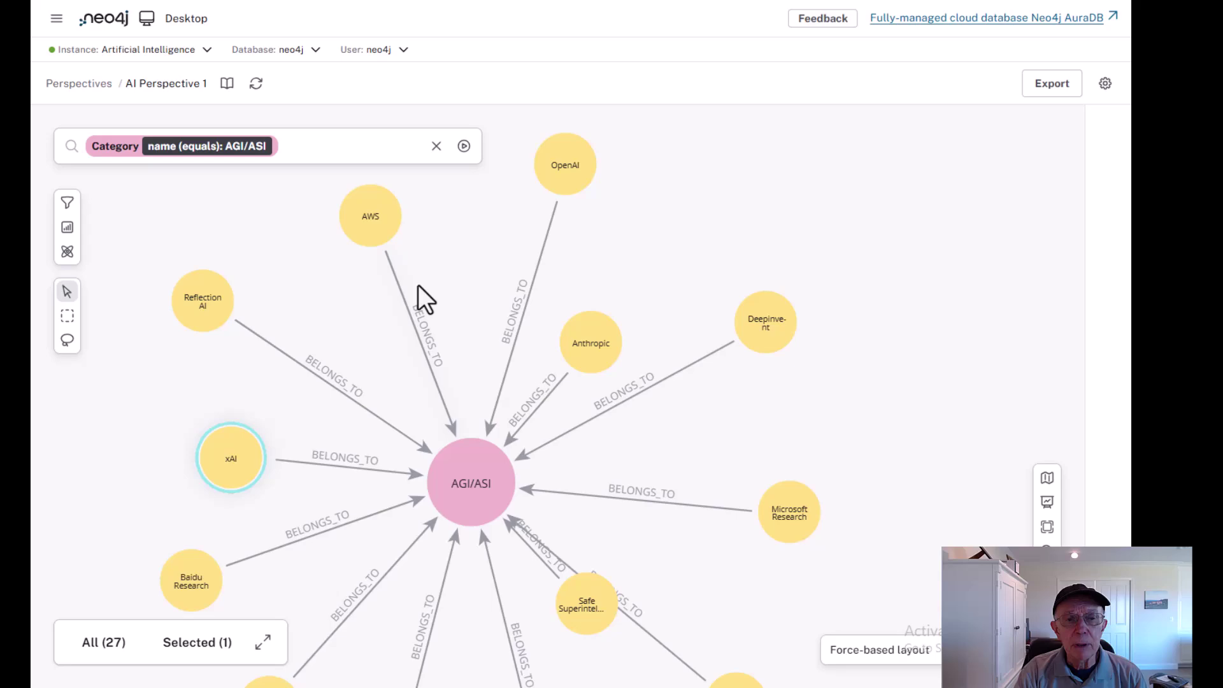
left_click(223, 297)
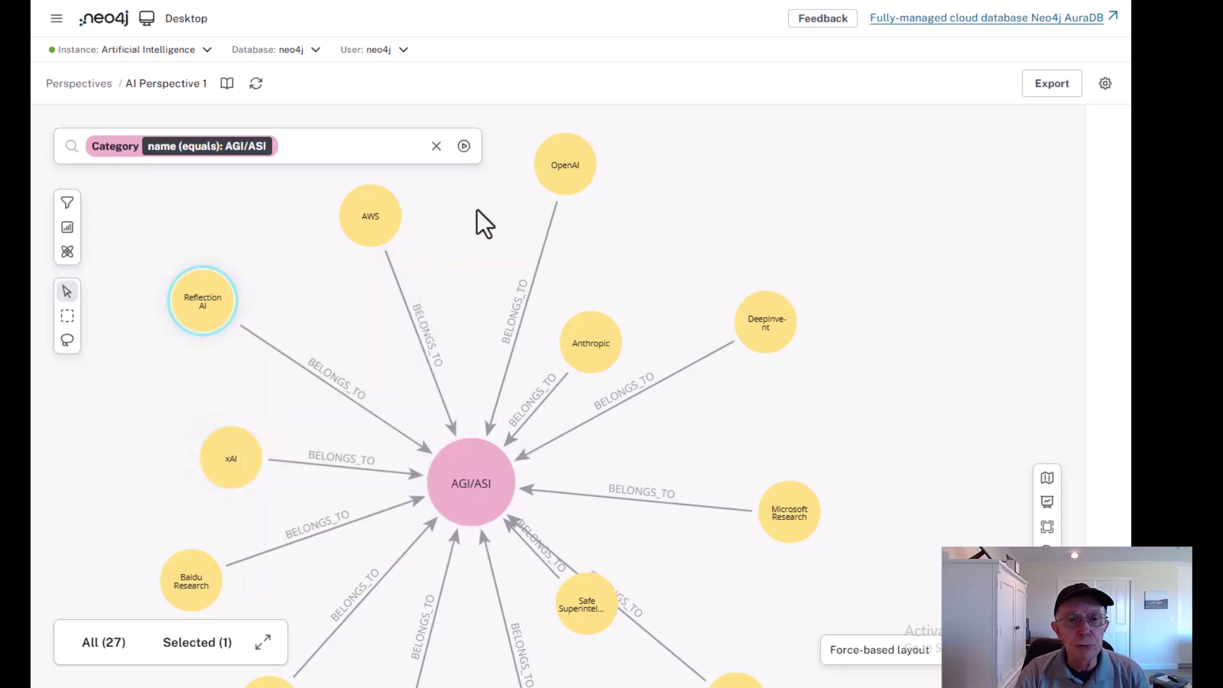
left_click(562, 168, "ctrl")
left_click(460, 481, "ctrl")
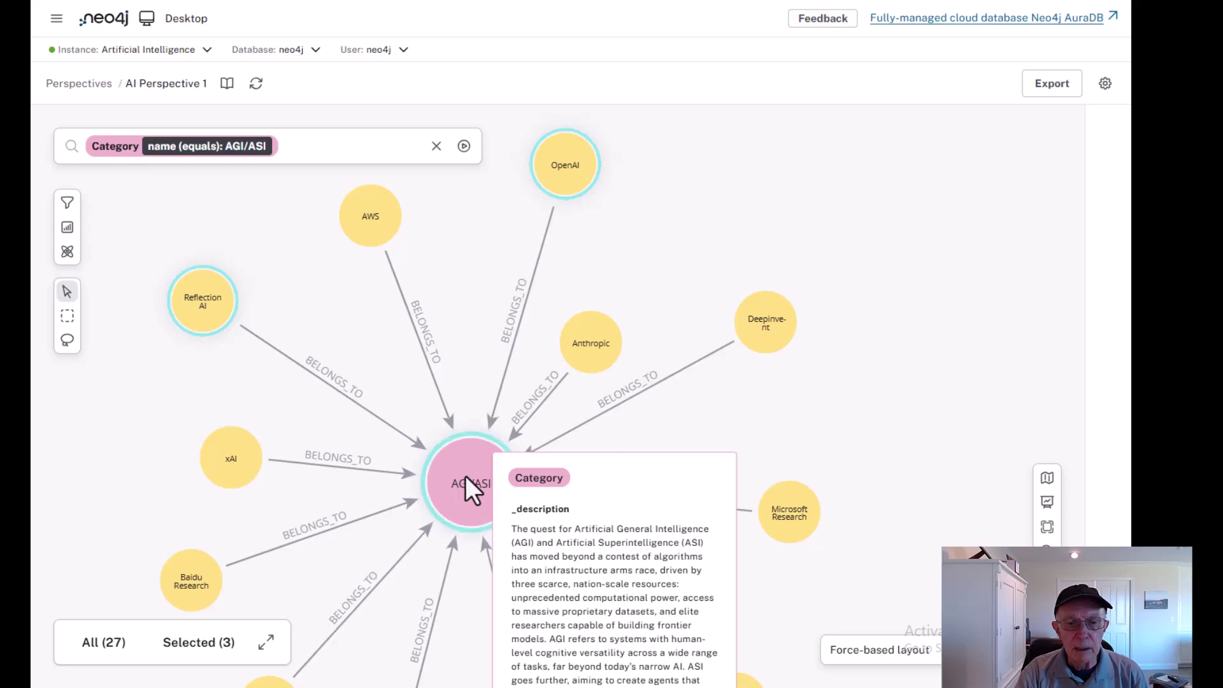
right_click(457, 469)
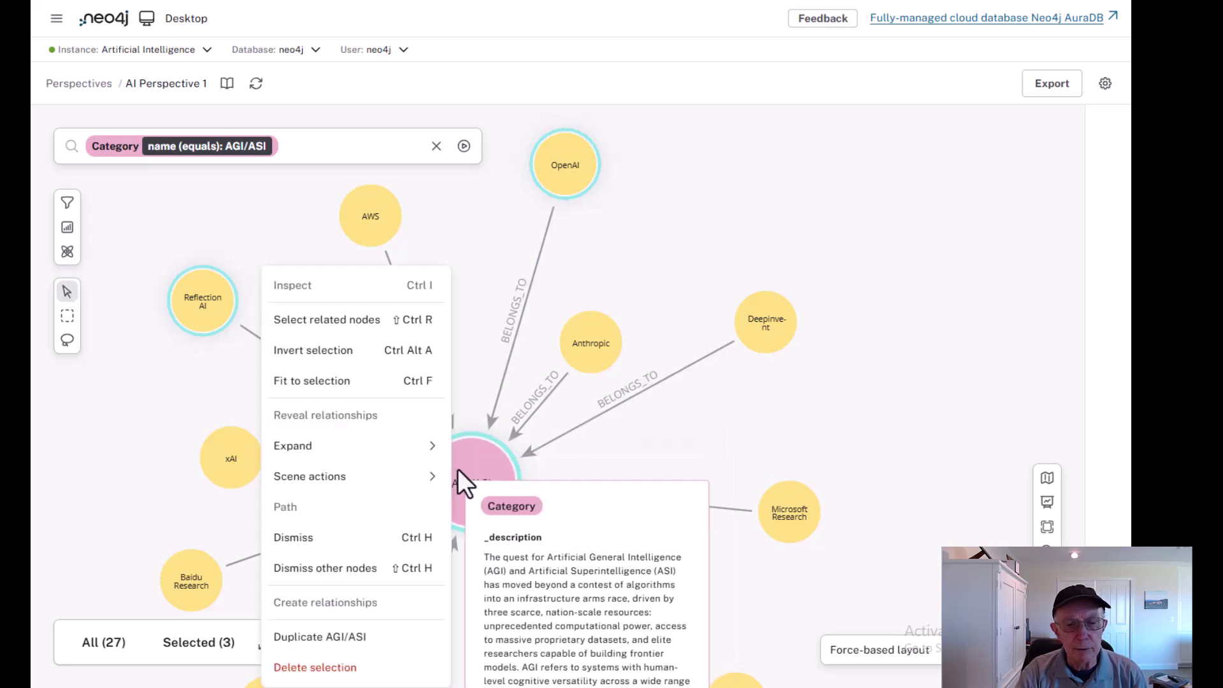
left_click(423, 567)
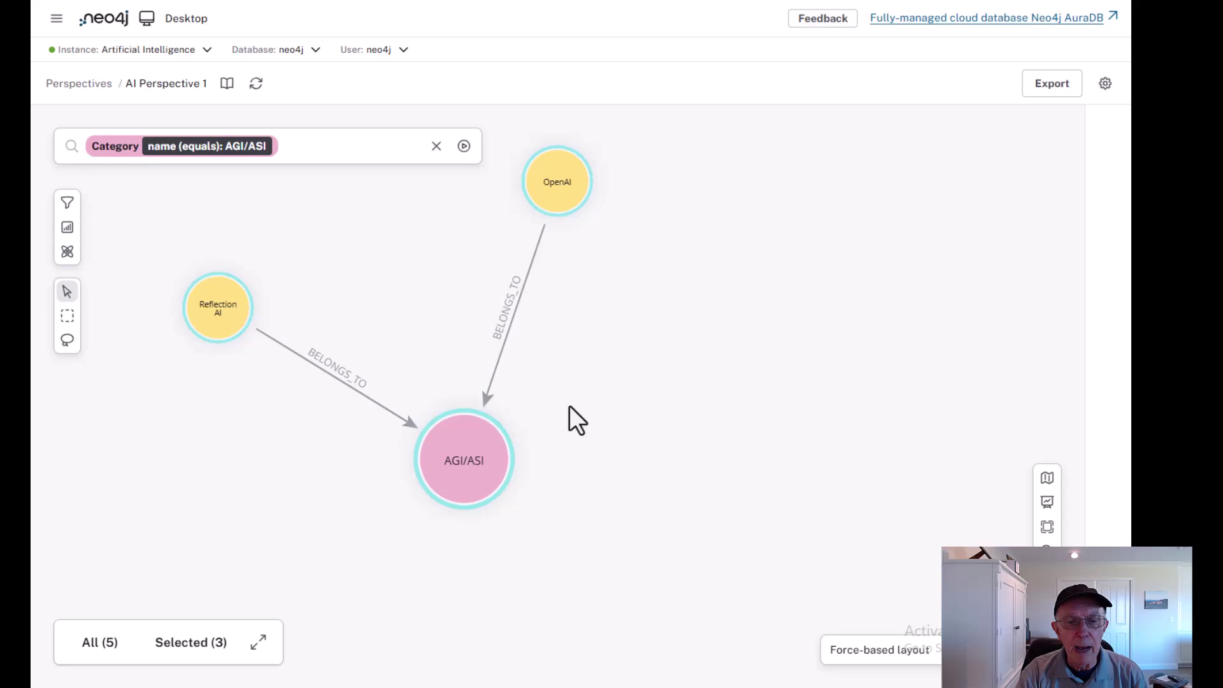
Step: Arrange the three remaining nodes in a horizontal row with AGI/ASI between Reflection AI and OpenAI
left_click(571, 344)
left_click_drag(563, 205, 703, 362)
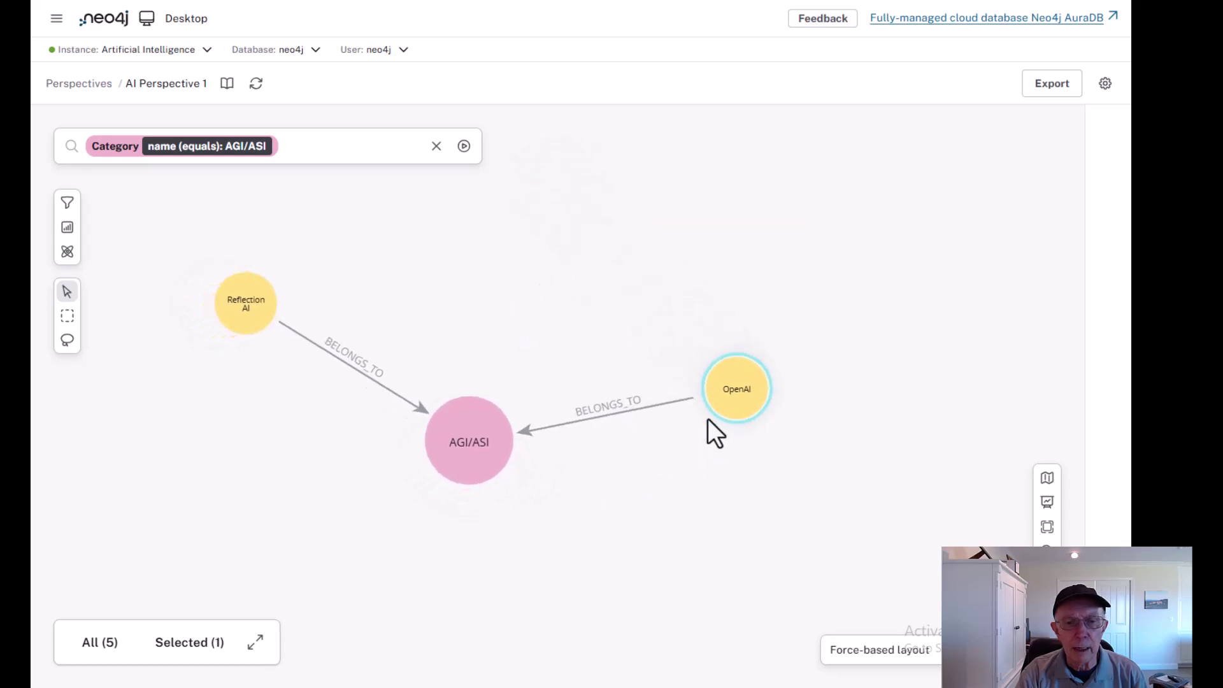
left_click(479, 441)
left_click(255, 314)
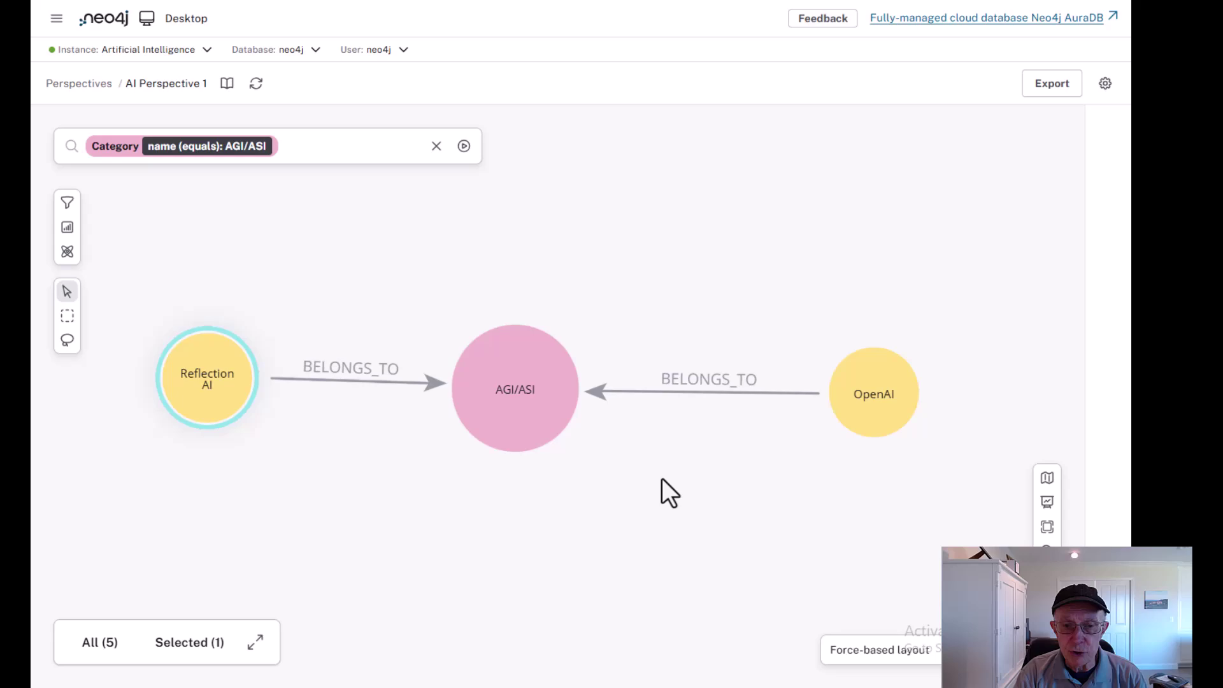
Step: Inspect the BELONGS_TO relationship from OpenAI to AGI/ASI, read its description, and close the details
left_click(698, 393)
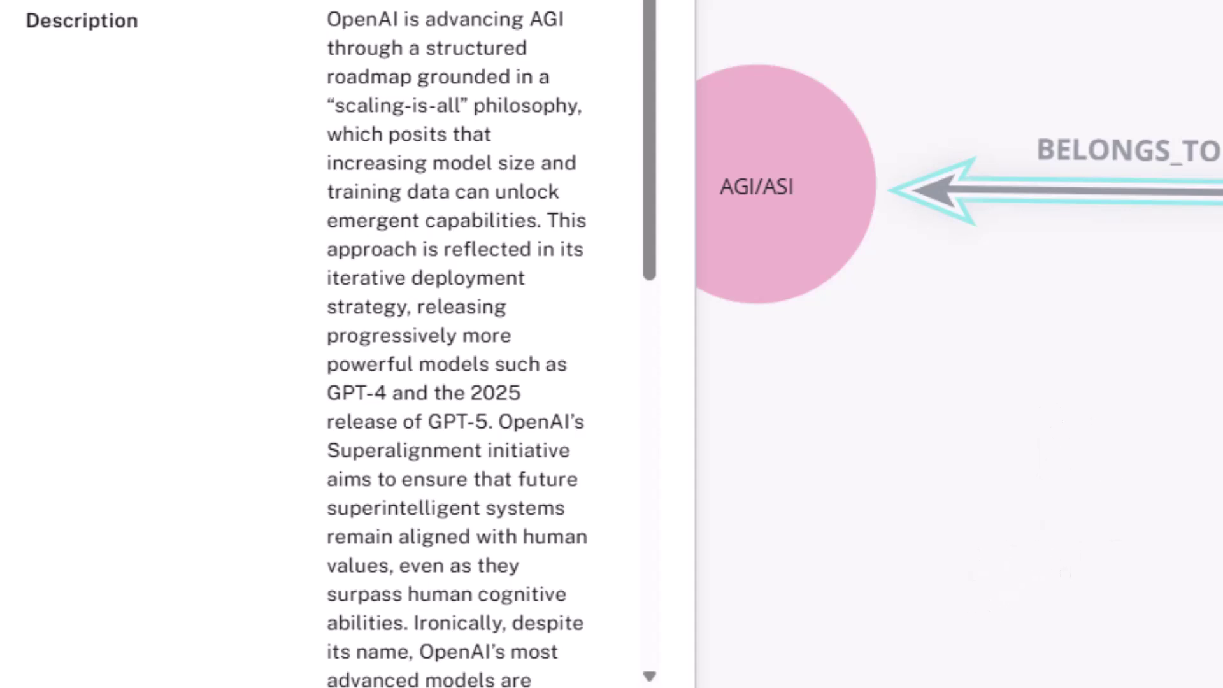
left_click_drag(645, 224, 705, 331)
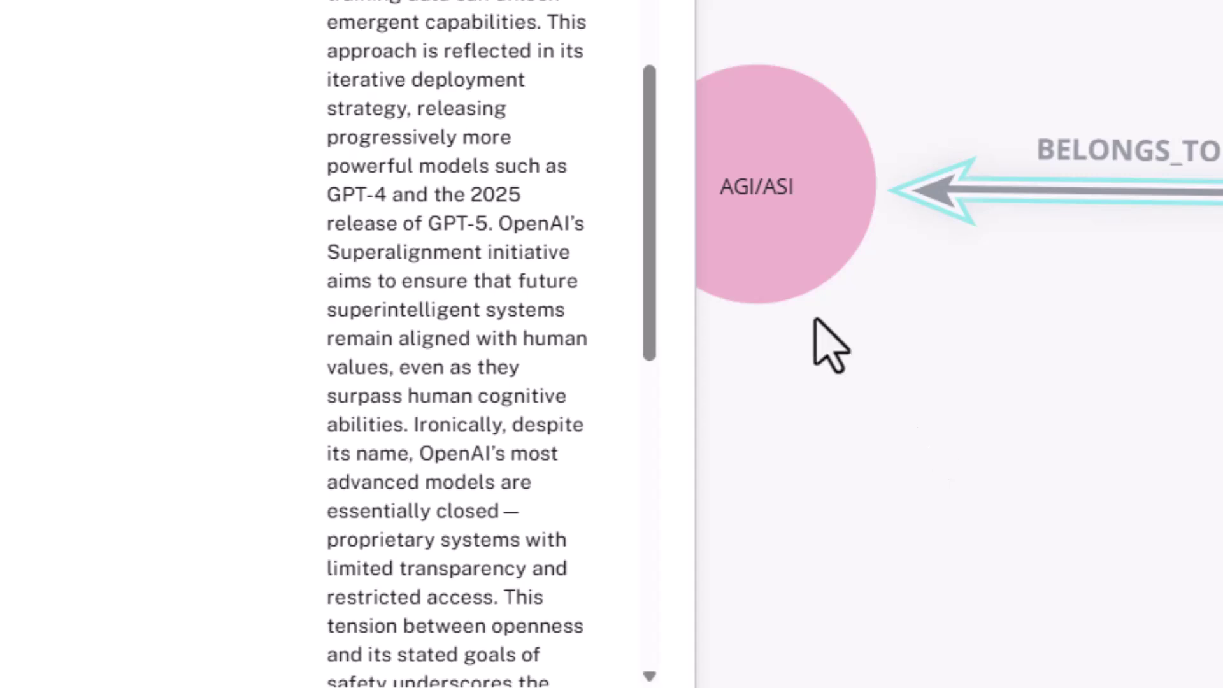
left_click_drag(648, 270, 642, 318)
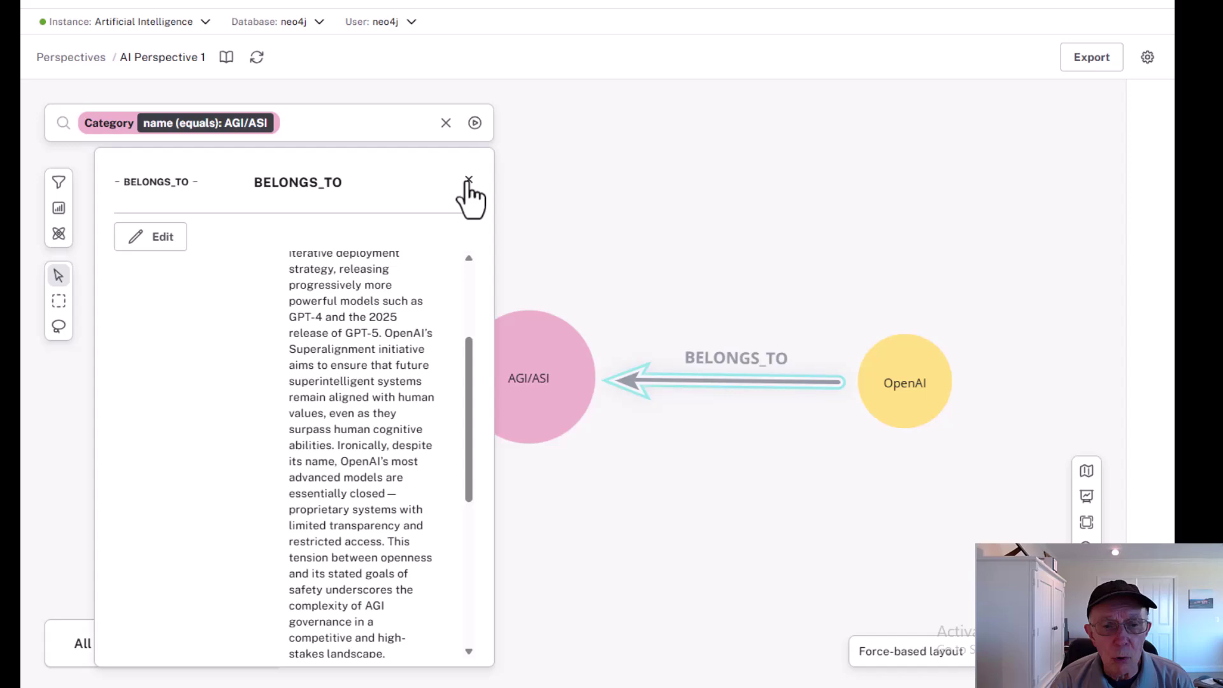
left_click(468, 181)
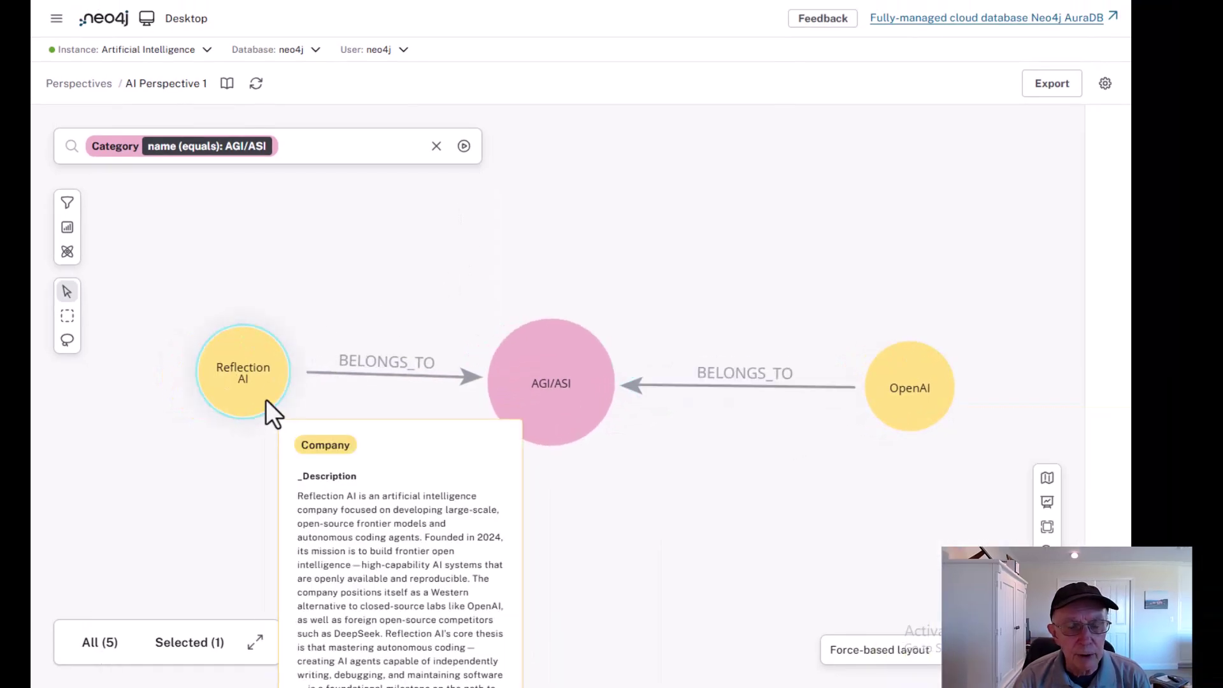
Step: Inspect the BELONGS_TO relationship from Reflection AI to AGI/ASI and read through its description
double_click(266, 399)
left_click(443, 209)
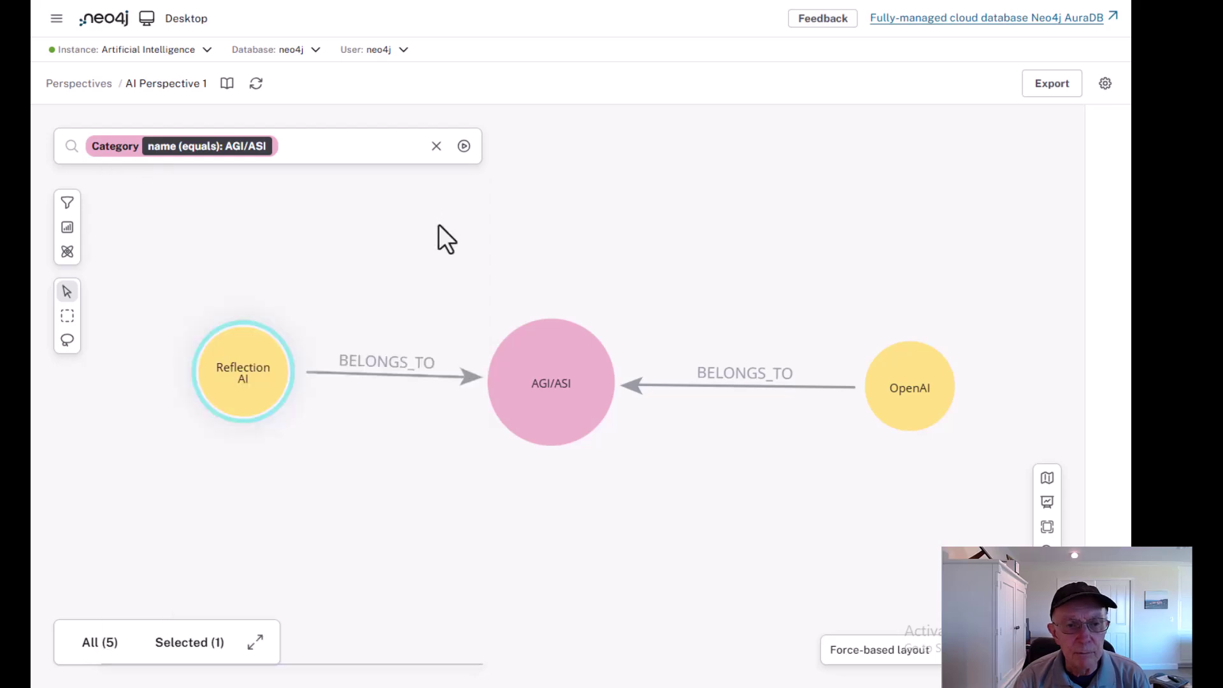
double_click(380, 383)
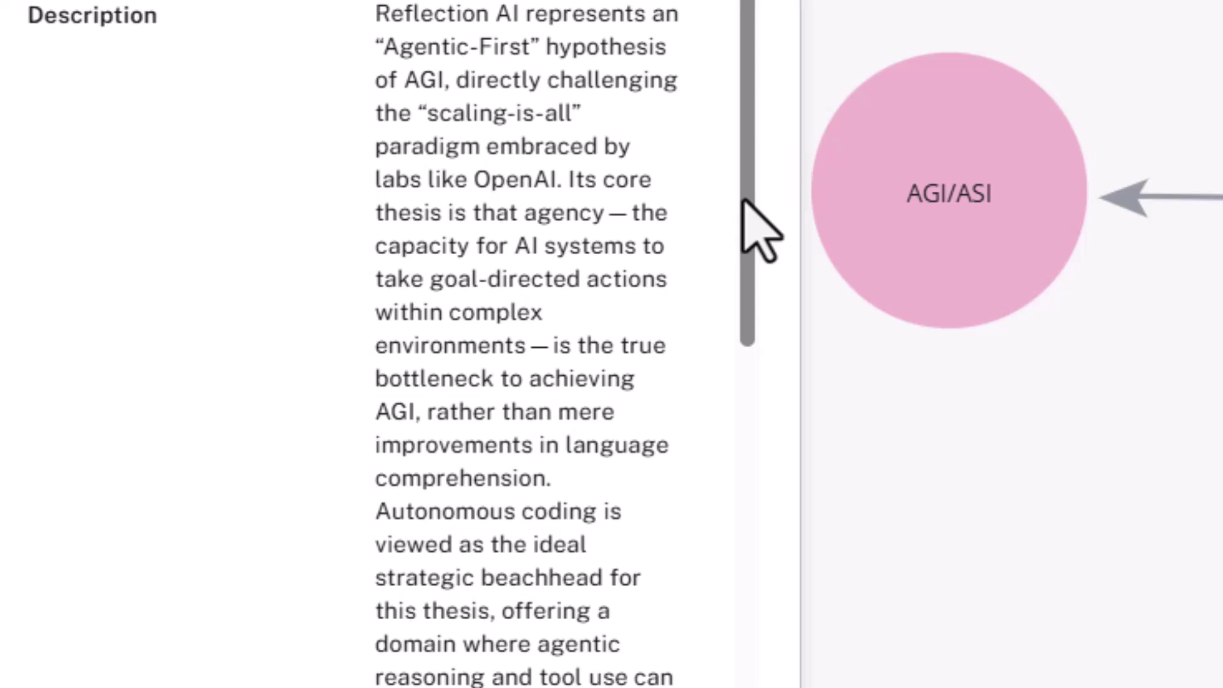
scroll(752, 220, "down", 2)
scroll(749, 225, "down", 4)
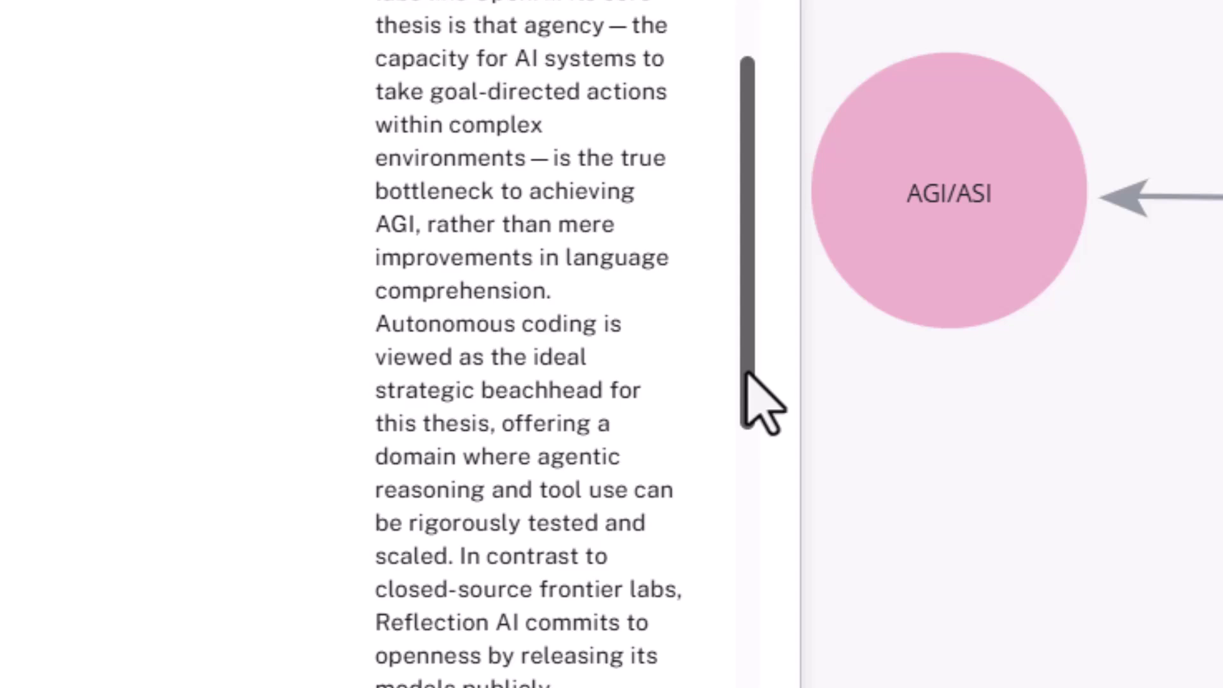
left_click_drag(750, 376, 750, 460)
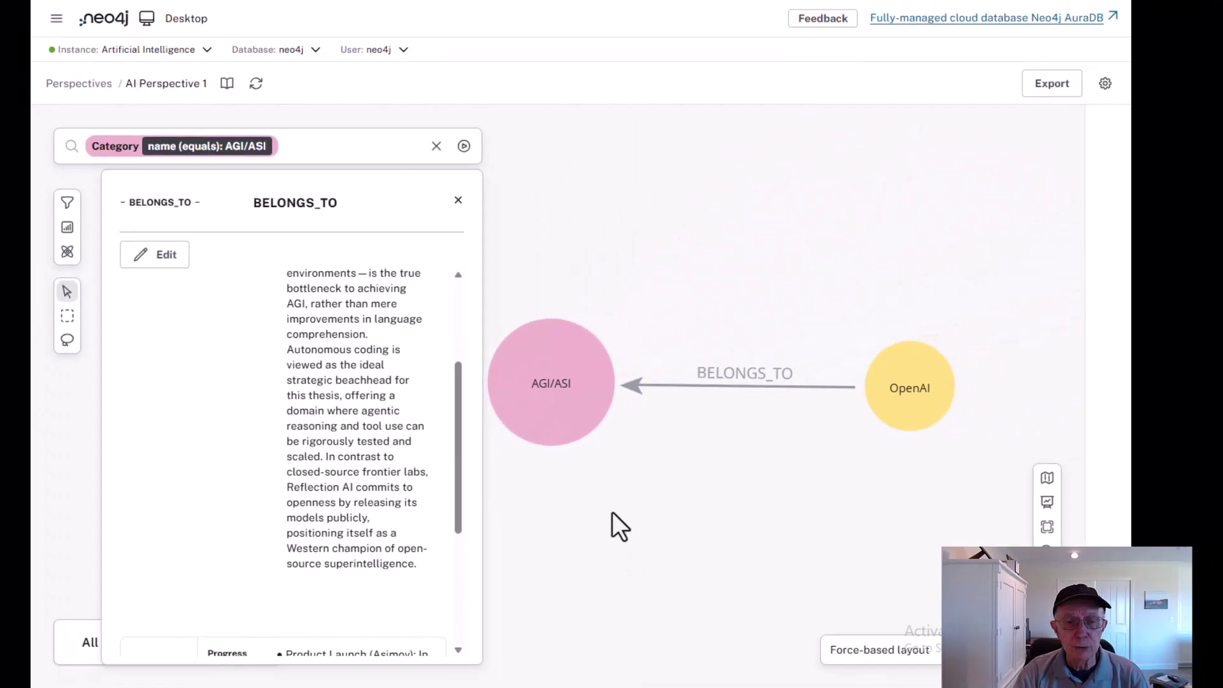
Step: Close the details of the BELONGS_TO relationship from Reflection AI to AGI/ASI
left_click(459, 200)
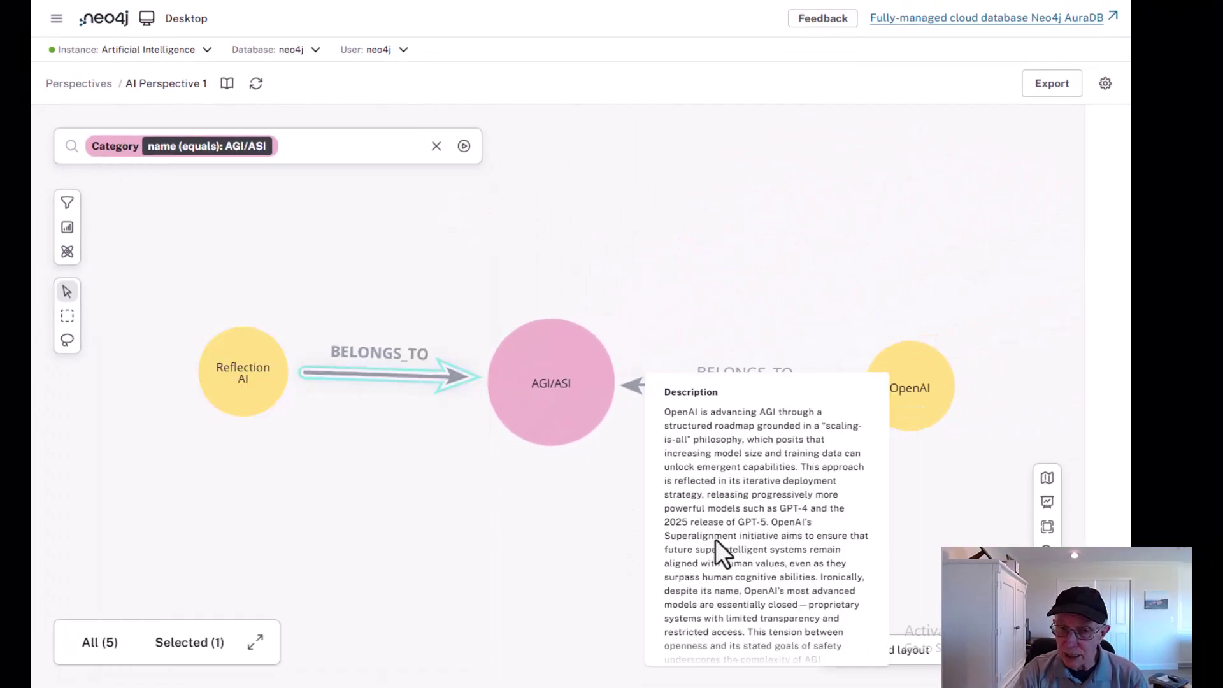
scroll(674, 508, "down", 1)
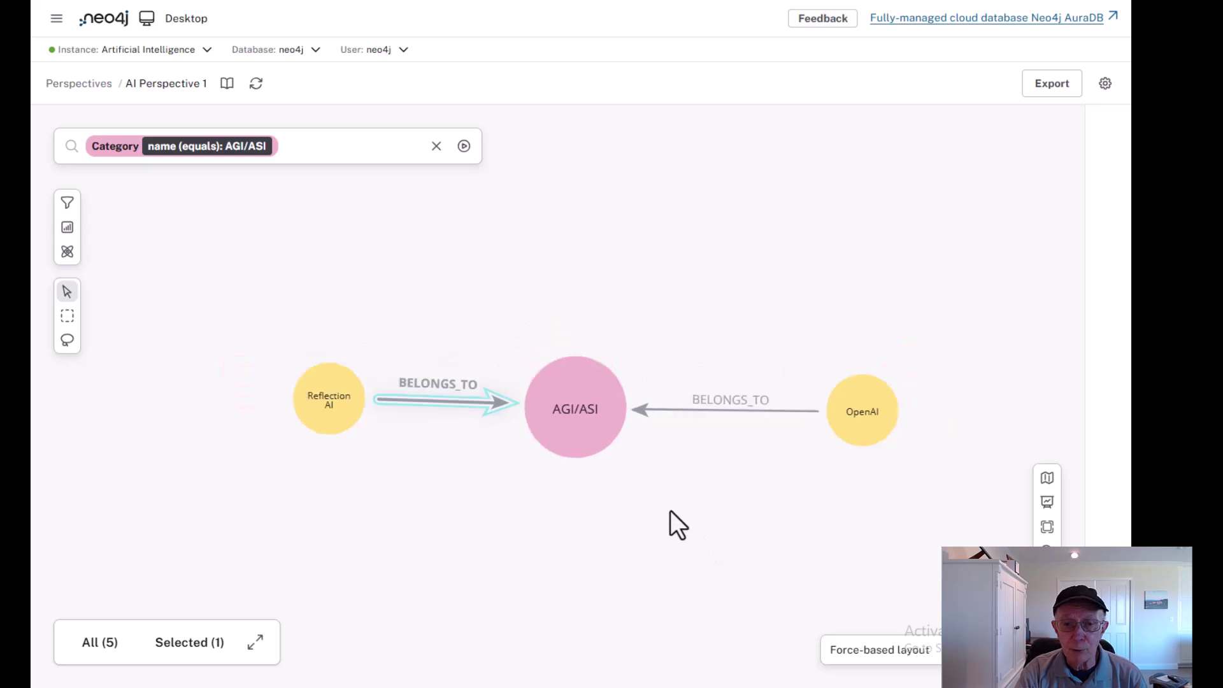
scroll(647, 534, "down", 1)
Step: Select the OpenAI and Reflection AI nodes together, run the custom Scene Action on them, and clear the selection
left_click(567, 413, "ctrl")
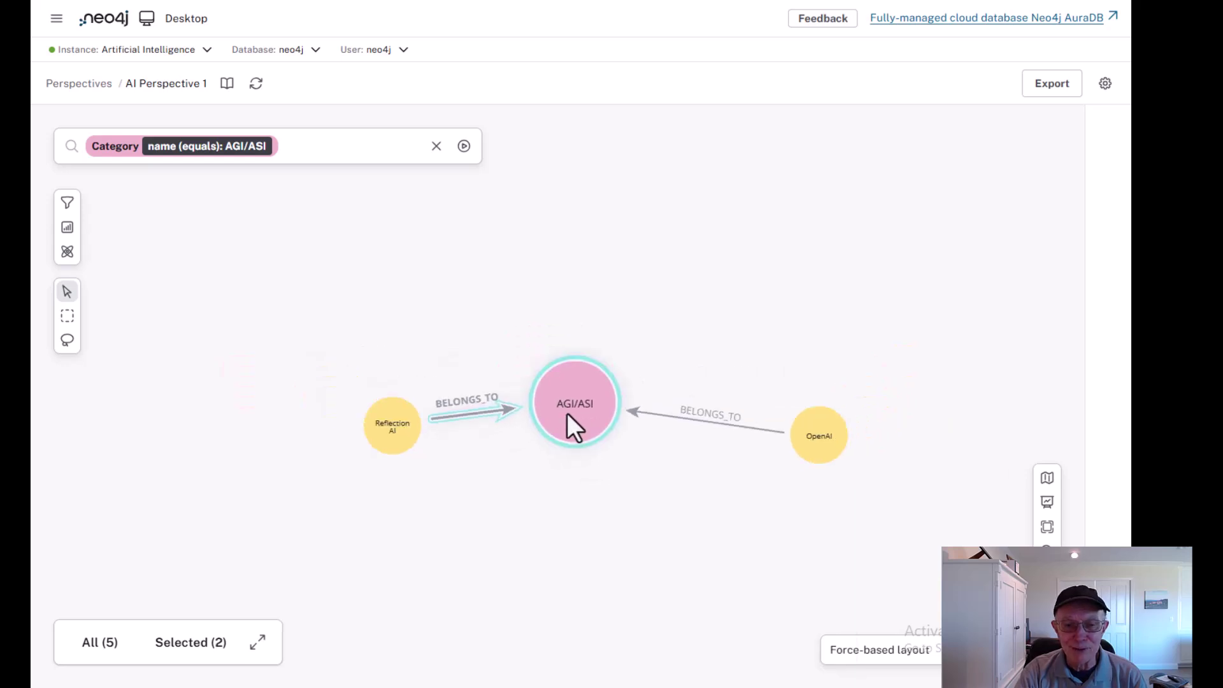
left_click_drag(641, 541, 621, 538)
mouse_move(777, 430)
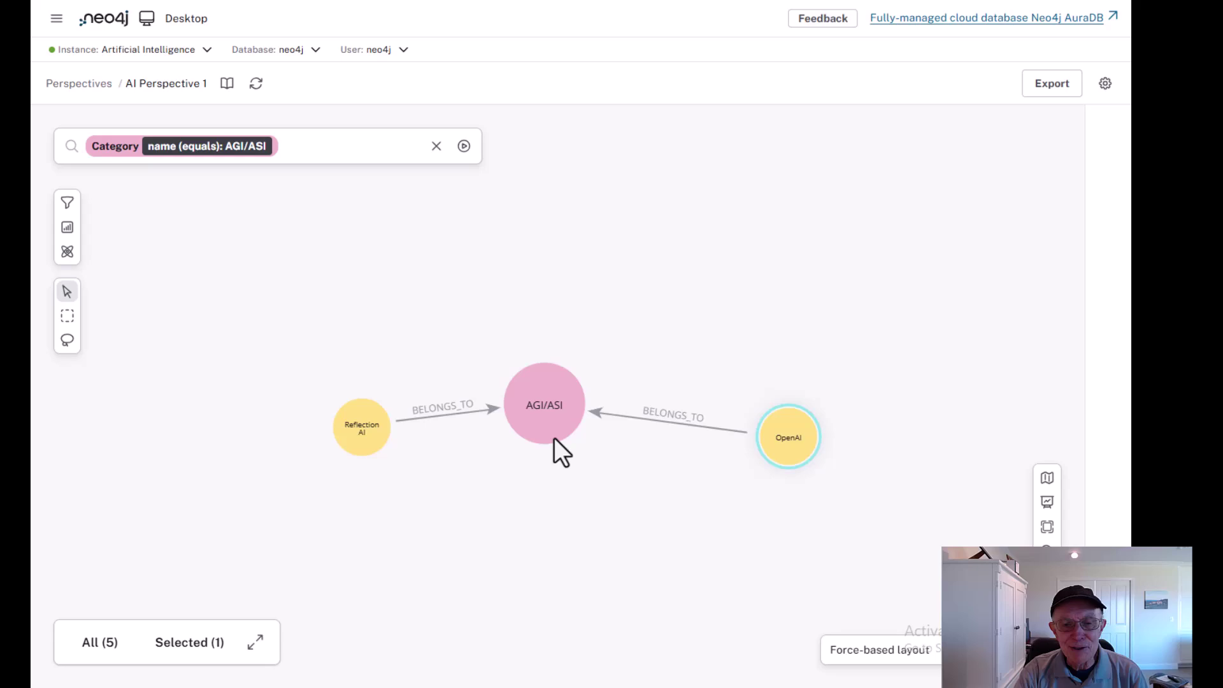
left_click(363, 425)
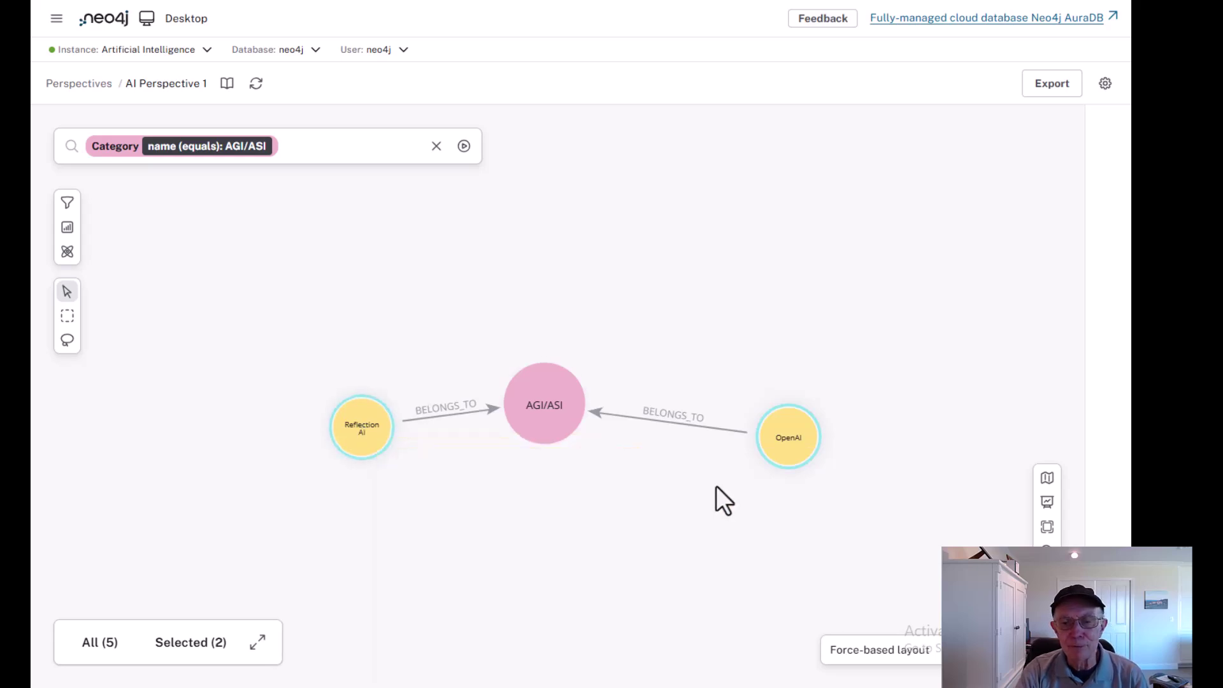
right_click(371, 430)
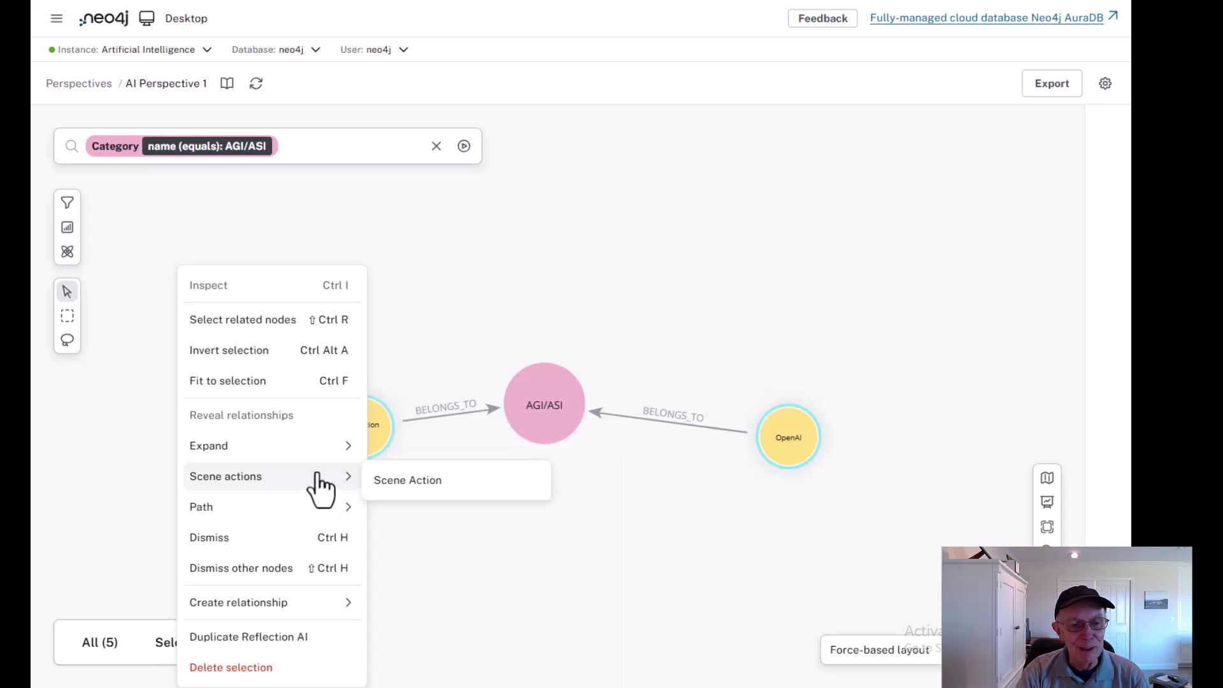
mouse_move(316, 458)
left_click(450, 488)
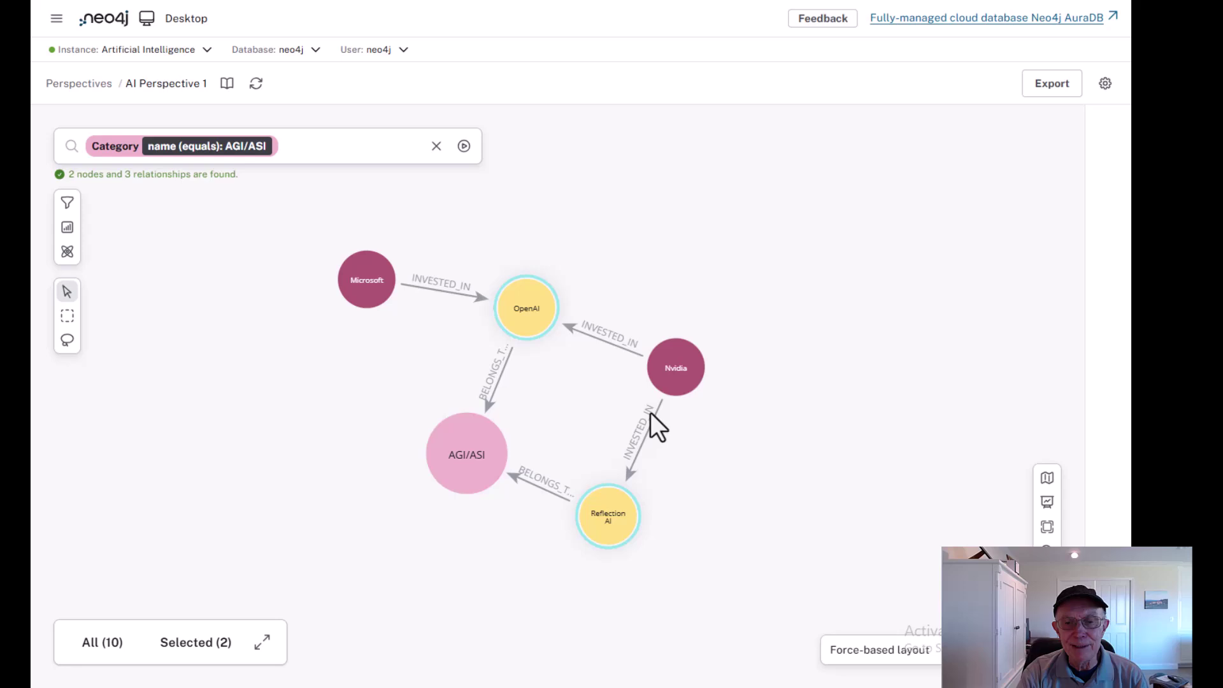
left_click(556, 413)
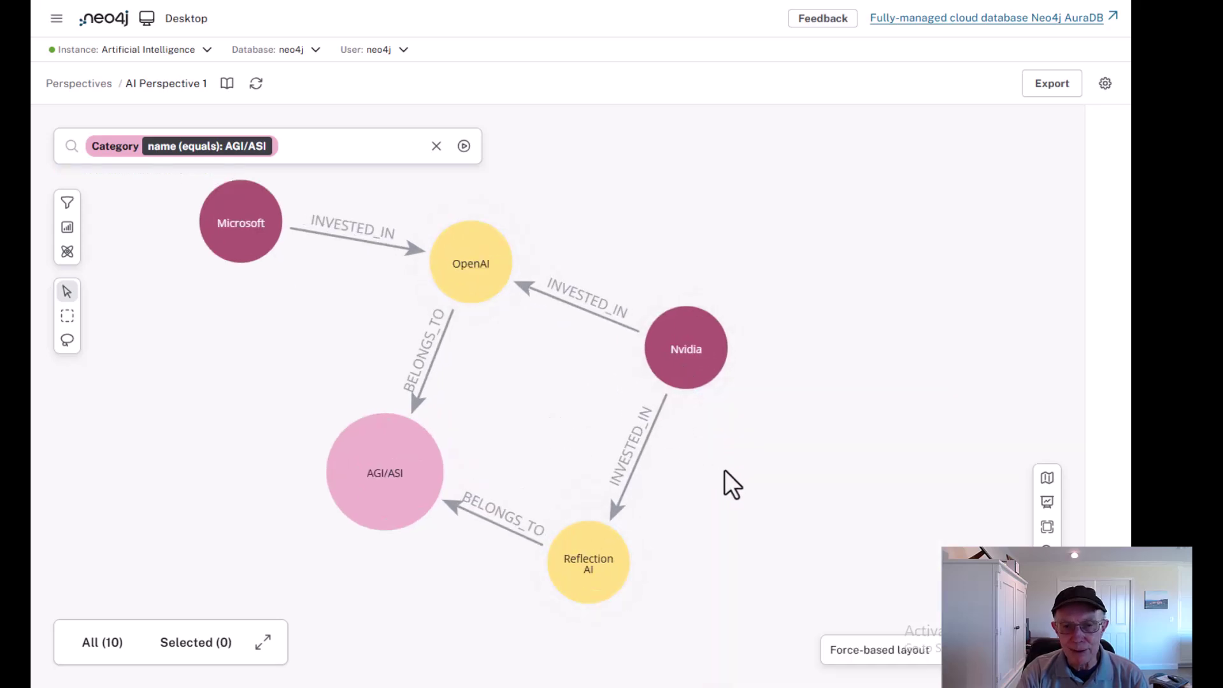
Step: Read the titles of the INVESTED_IN relationships from Nvidia to Reflection AI, Nvidia to OpenAI, and Microsoft to OpenAI
mouse_move(649, 438)
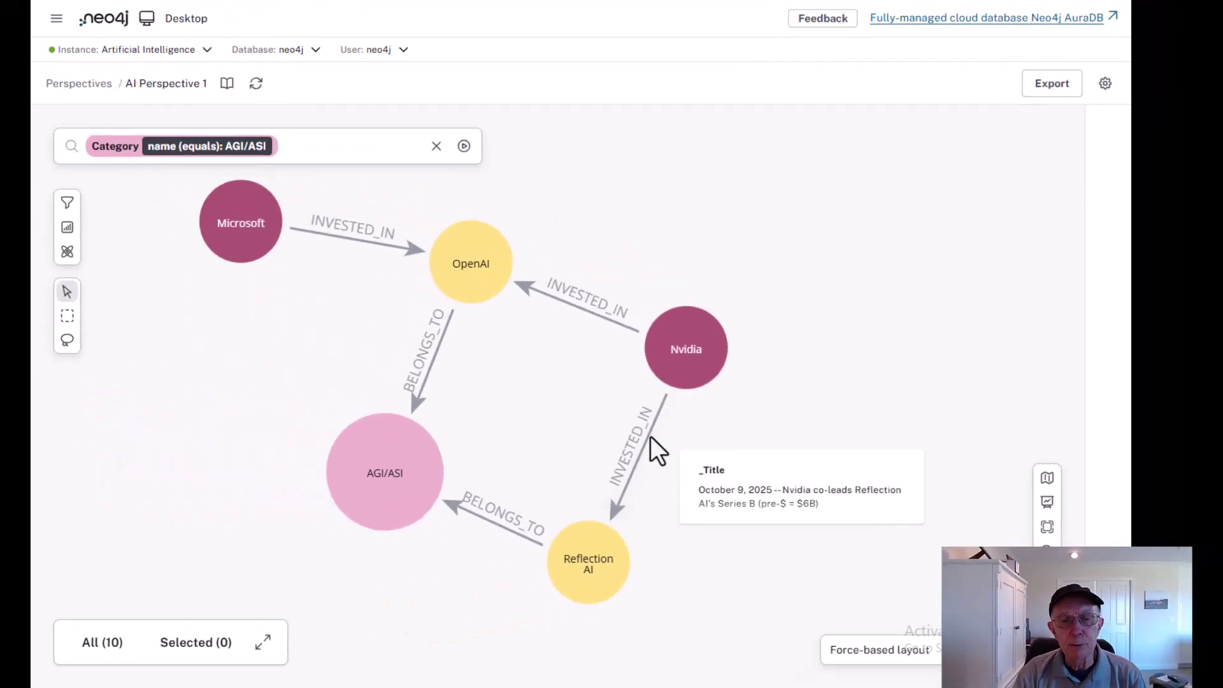
mouse_move(571, 310)
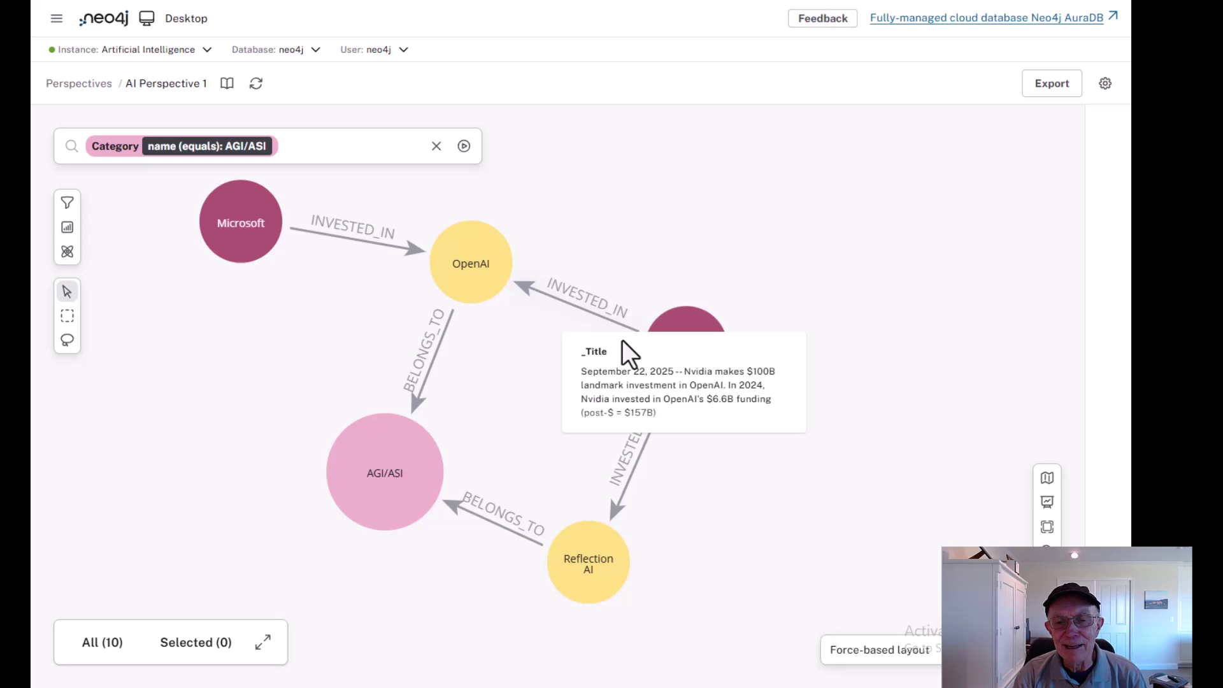
mouse_move(680, 337)
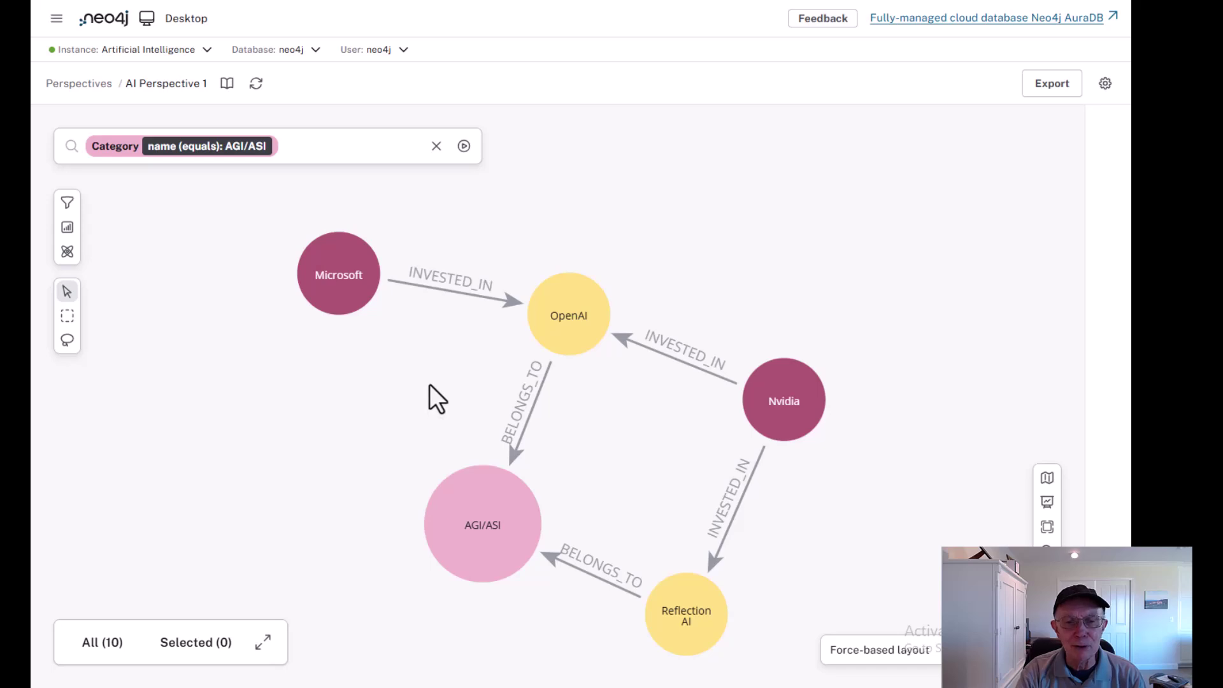
scroll(429, 384, "up", 2)
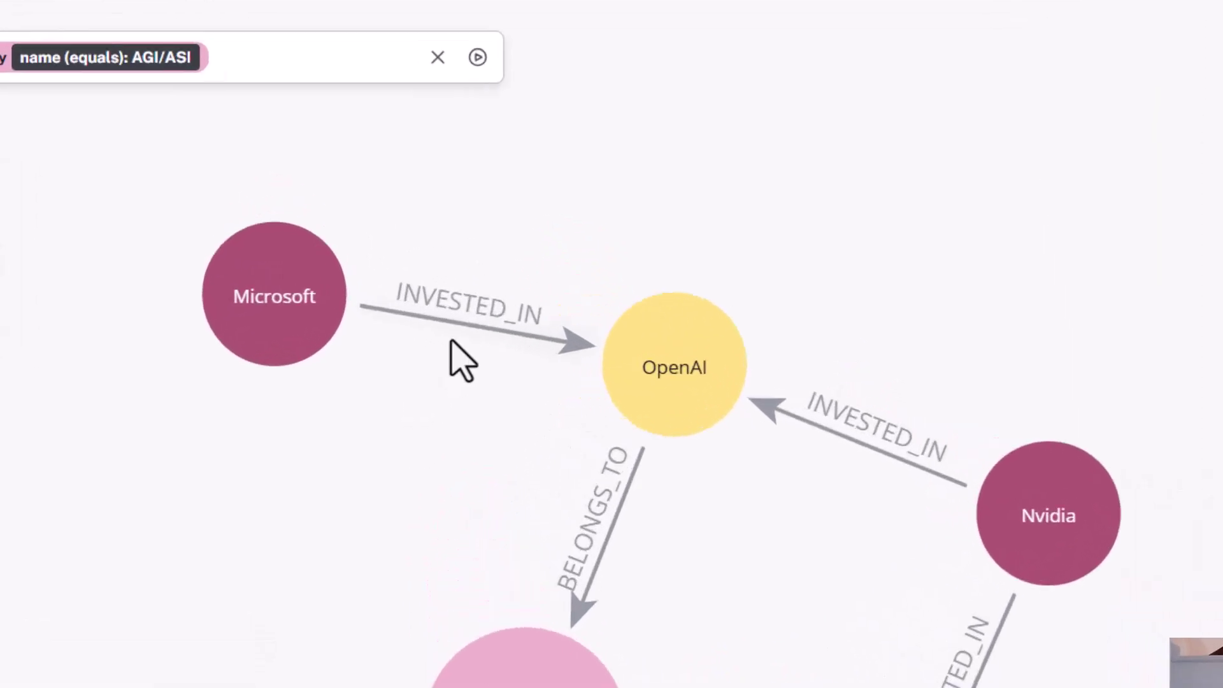
mouse_move(444, 330)
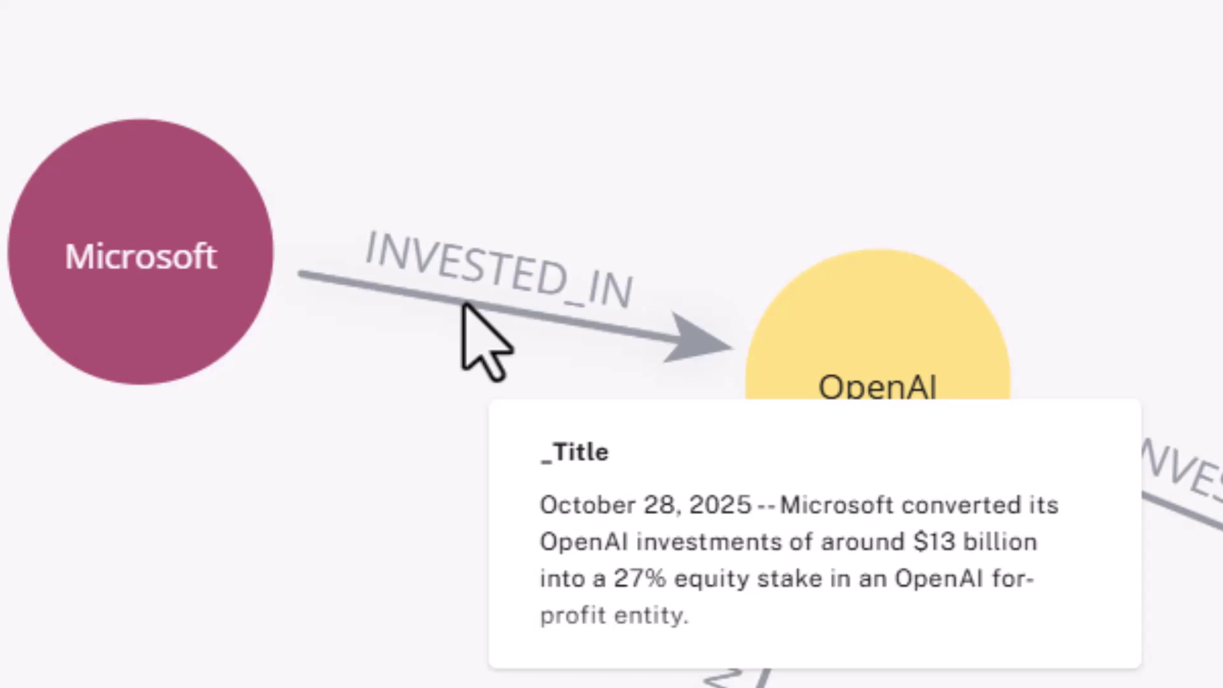